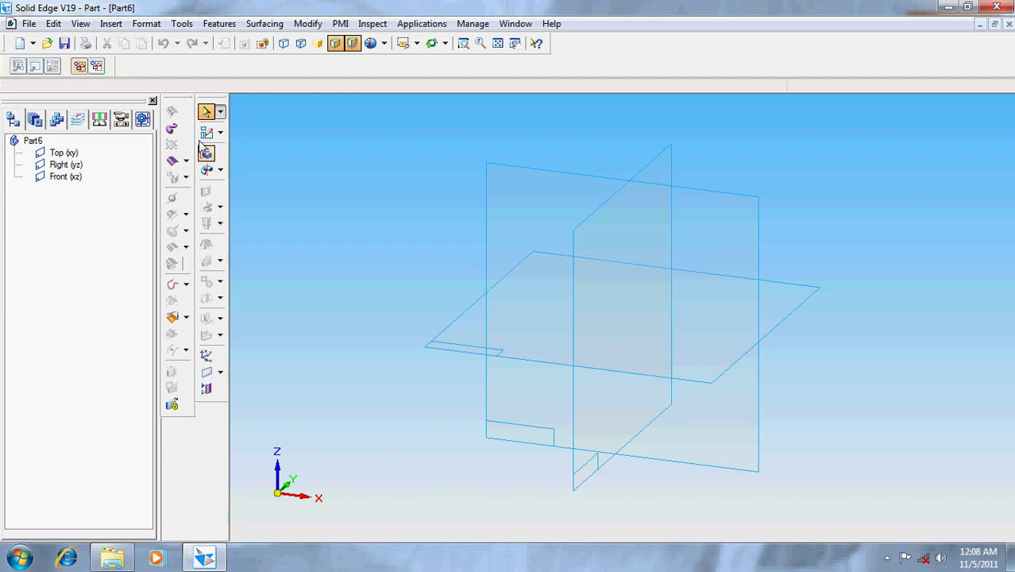
- On the Right (yz) plane, sketch a 32 mm circle centred on the origin and finish the sketch
{"action": "left_click", "coordinate": [206, 133]}
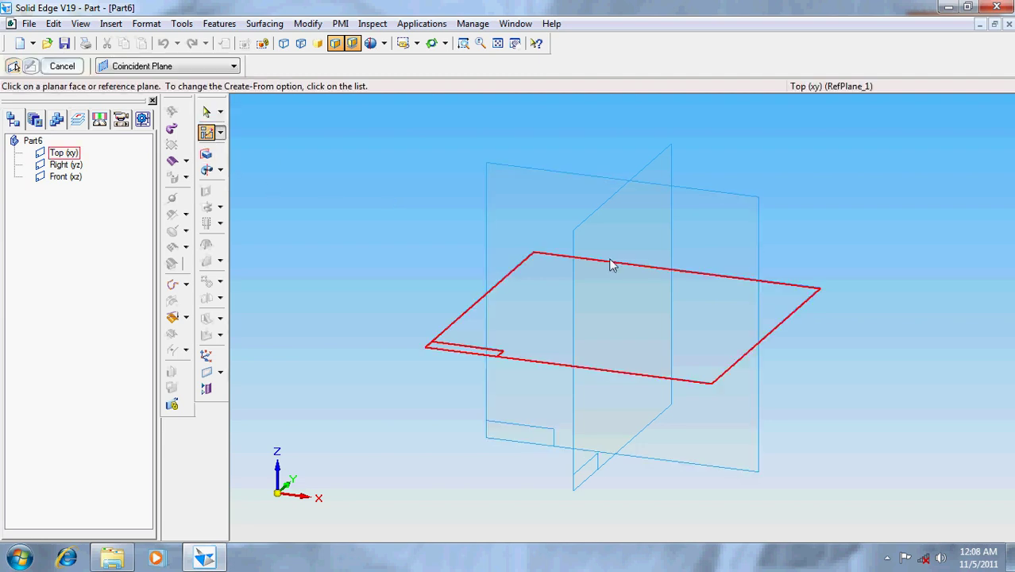
{"action": "left_click", "coordinate": [656, 175]}
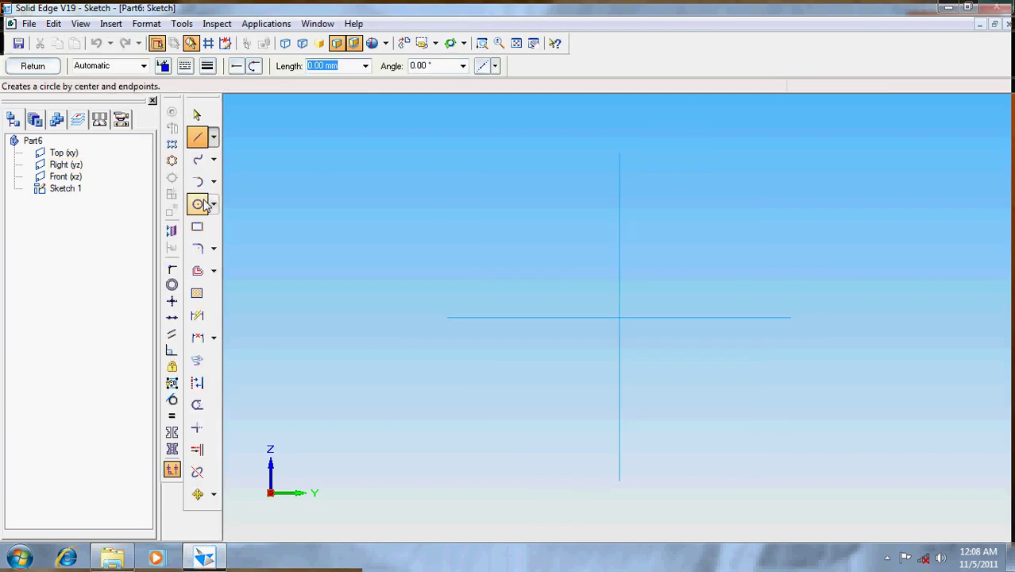
{"action": "left_click", "coordinate": [198, 204]}
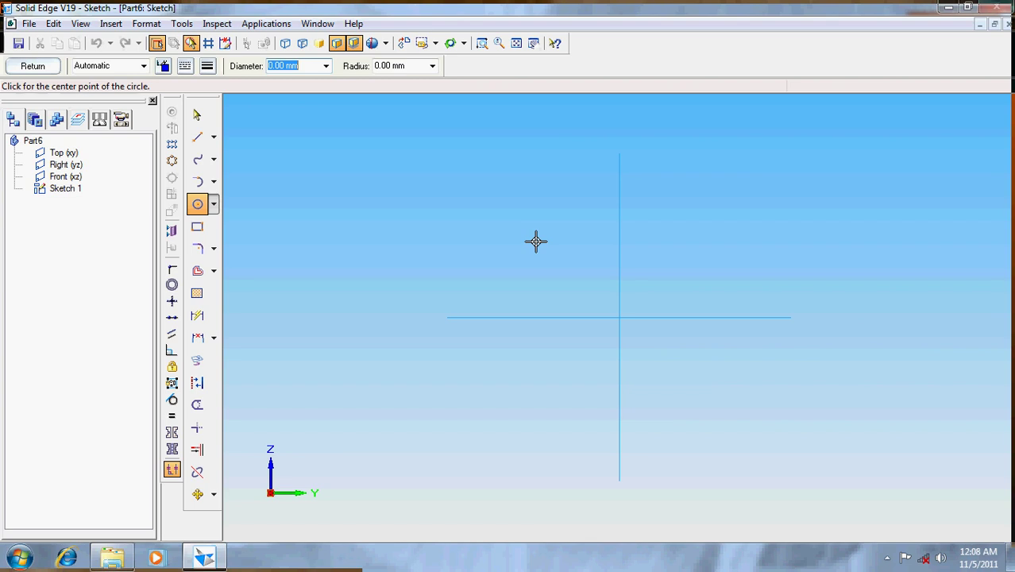
{"action": "type", "text": "32"}
{"action": "key", "text": "Tab"}
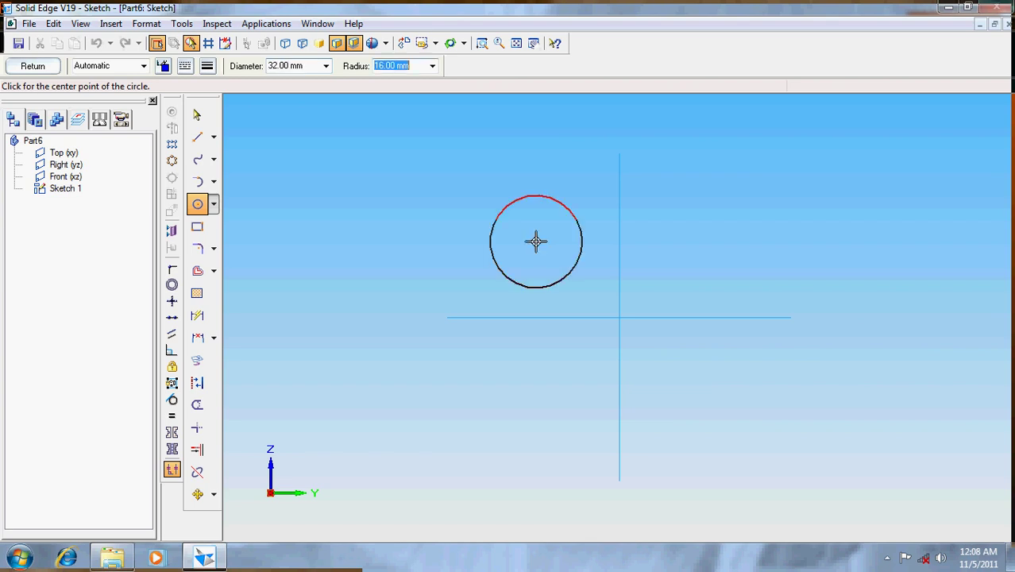
{"action": "left_click", "coordinate": [620, 318]}
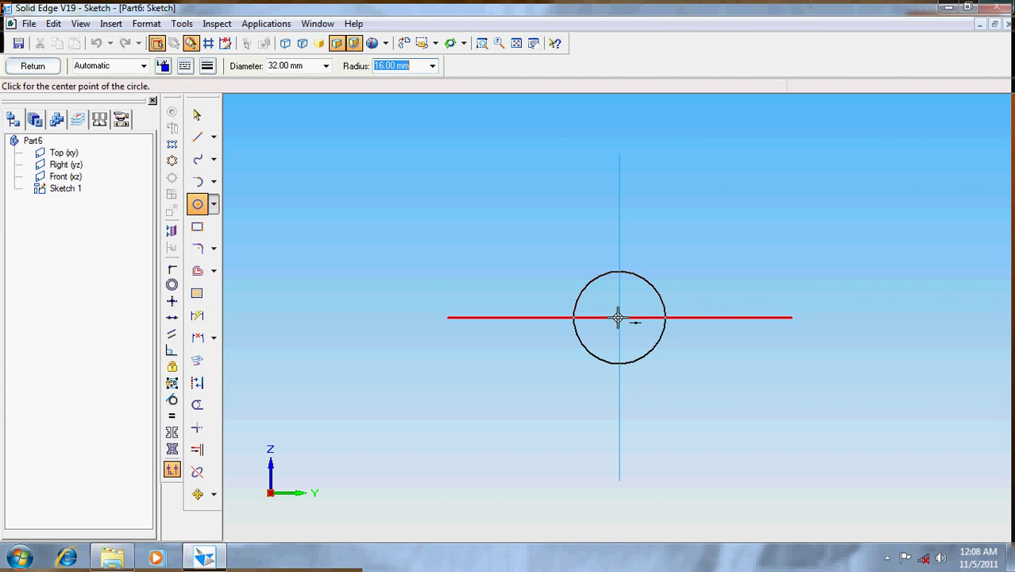
{"action": "left_click", "coordinate": [27, 65]}
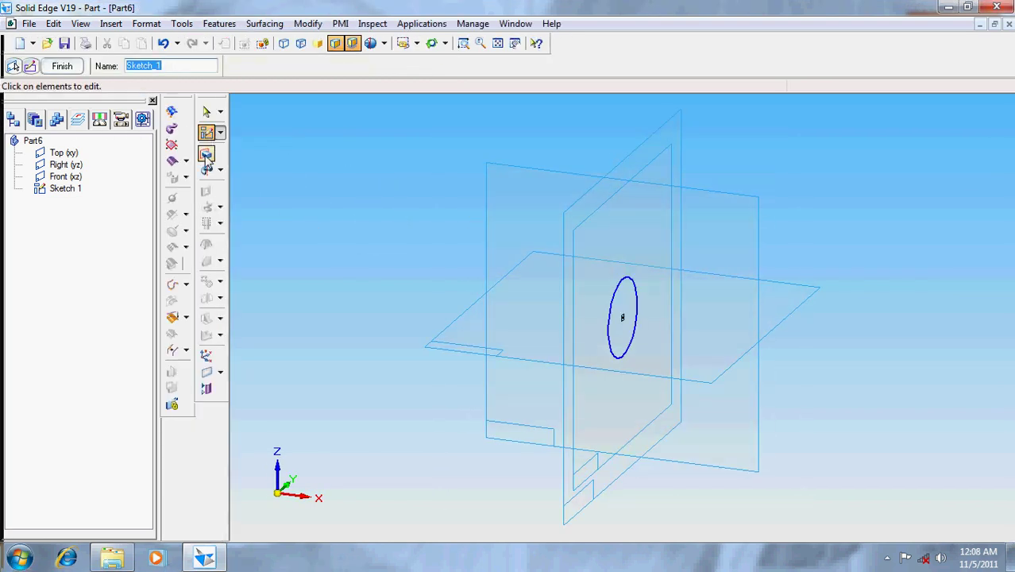
- Extrude the 32 mm circle 40 mm to form the first cylinder
{"action": "left_click", "coordinate": [608, 327]}
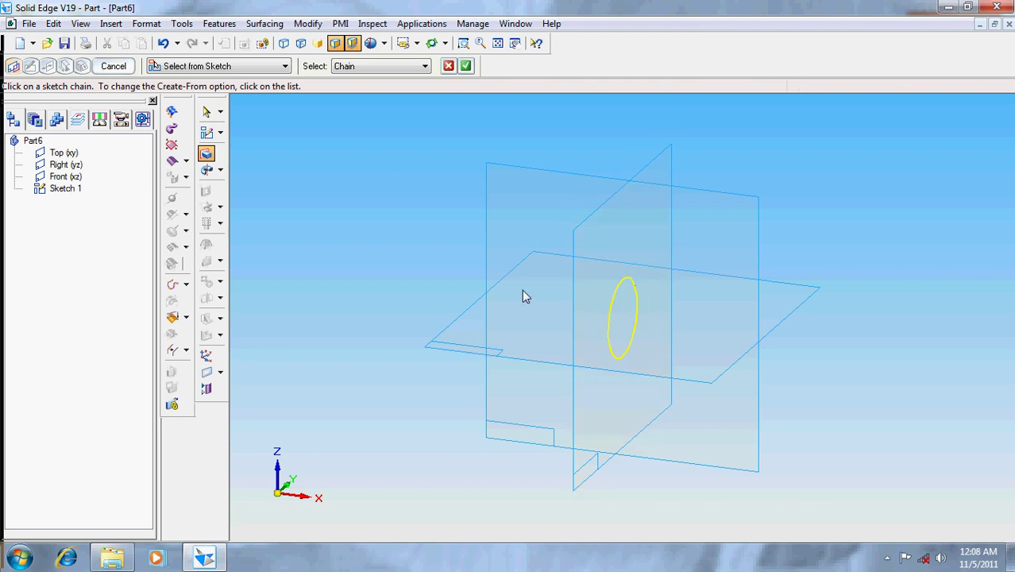
{"action": "left_click", "coordinate": [465, 66]}
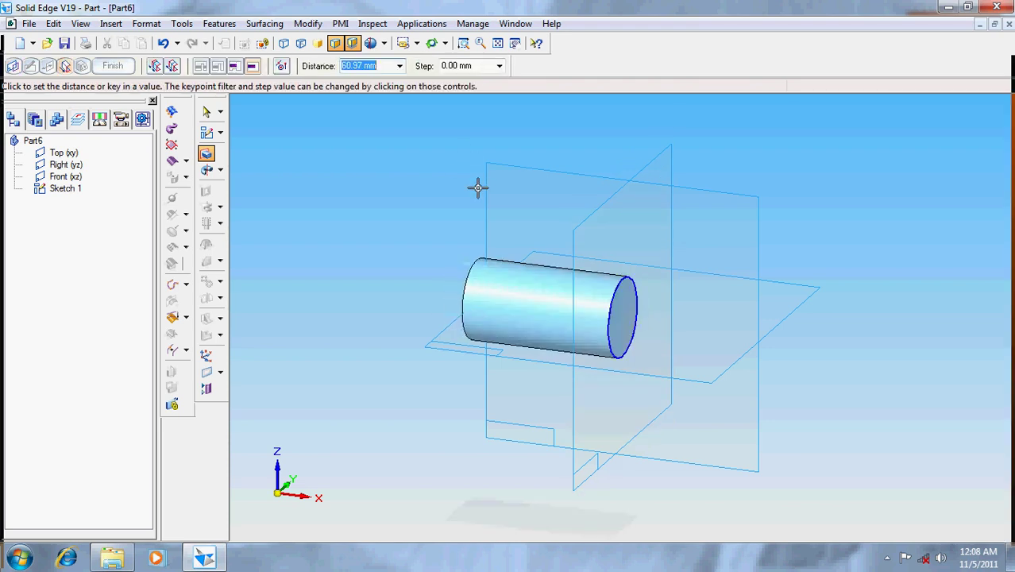
{"action": "type", "text": "4"}
{"action": "type", "text": "0"}
{"action": "key", "text": "Return"}
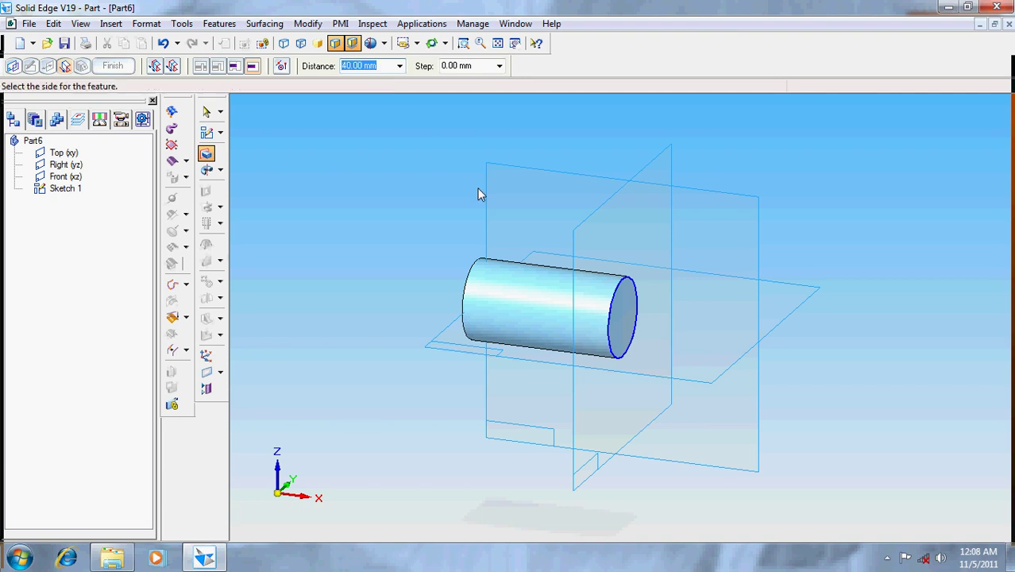
{"action": "left_click", "coordinate": [539, 195]}
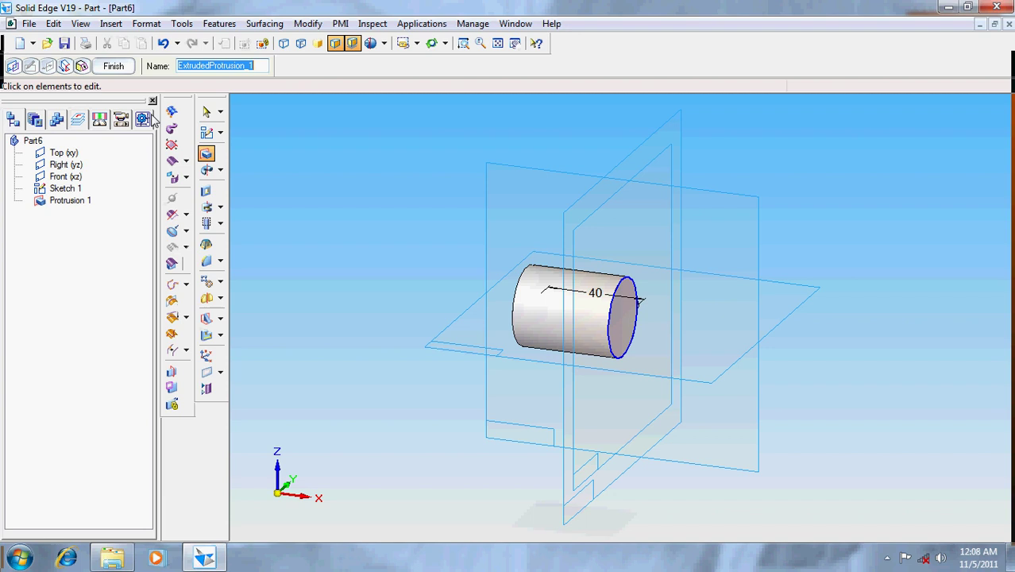
- Sketch a concentric 20 mm circle on the cylinder's end face and return to the part
{"action": "left_click", "coordinate": [206, 132]}
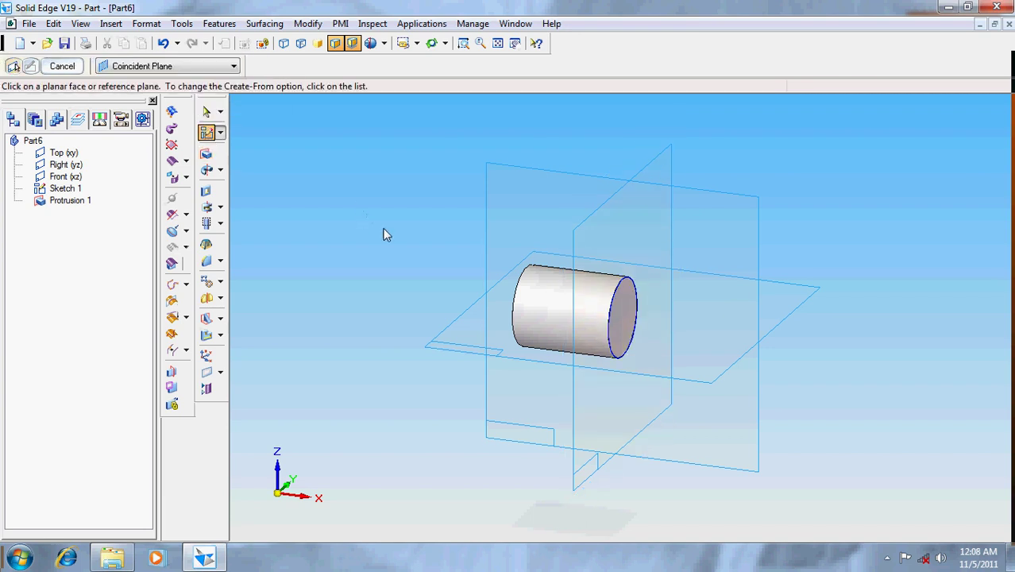
{"action": "left_click", "coordinate": [517, 296]}
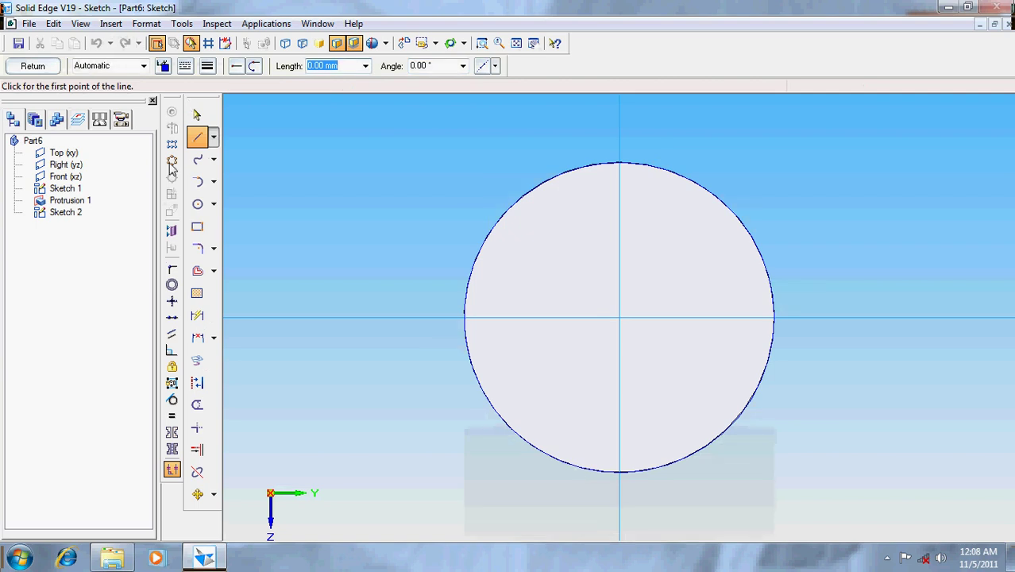
{"action": "left_click", "coordinate": [198, 204]}
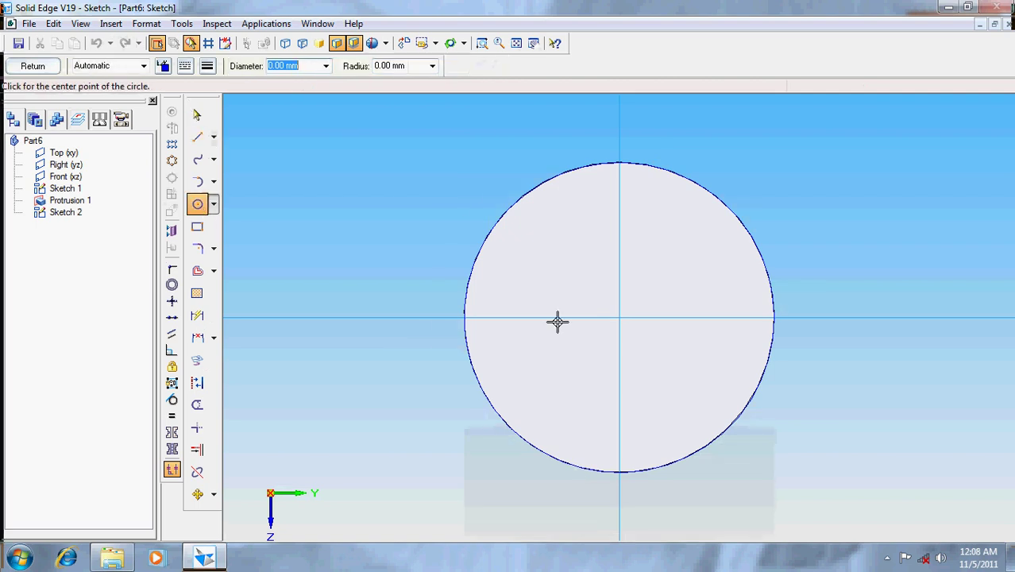
{"action": "left_click", "coordinate": [620, 318]}
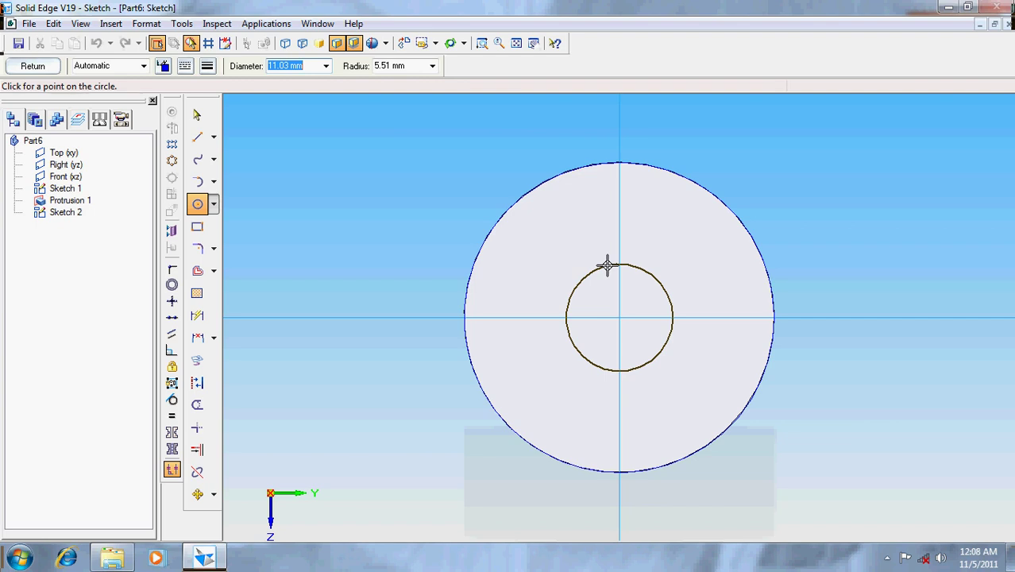
{"action": "type", "text": "20"}
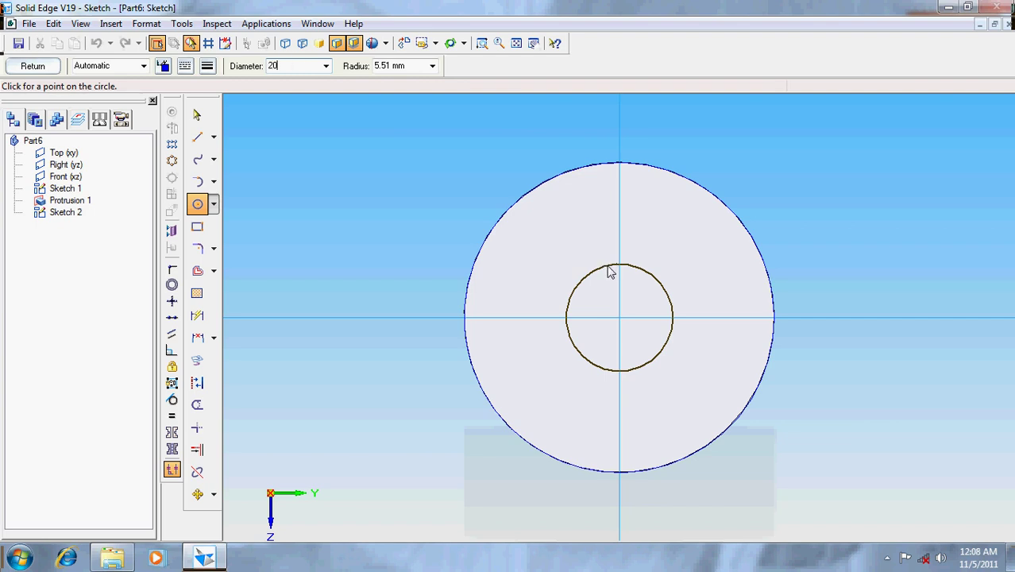
{"action": "key", "text": "Return"}
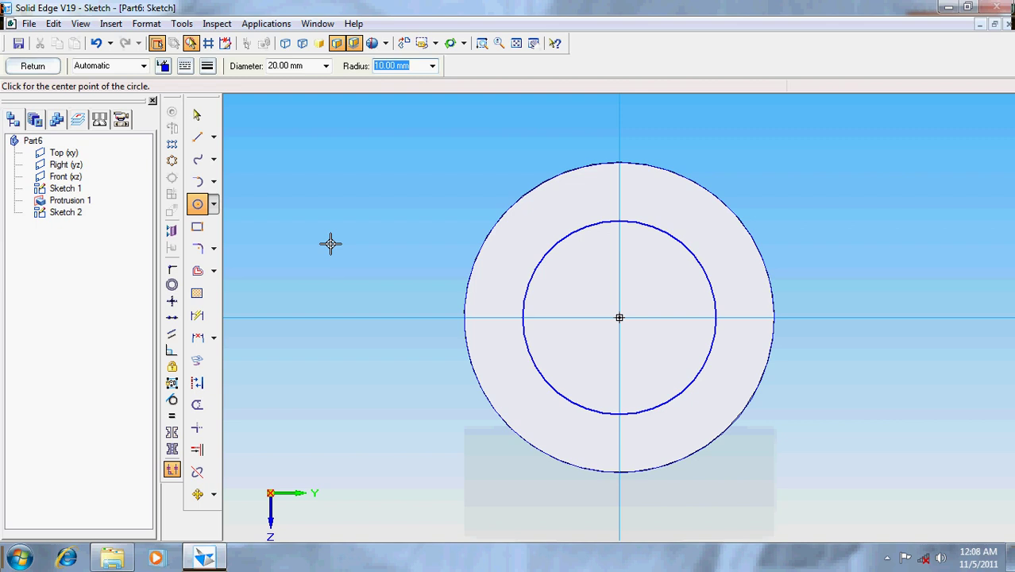
{"action": "left_click", "coordinate": [33, 66]}
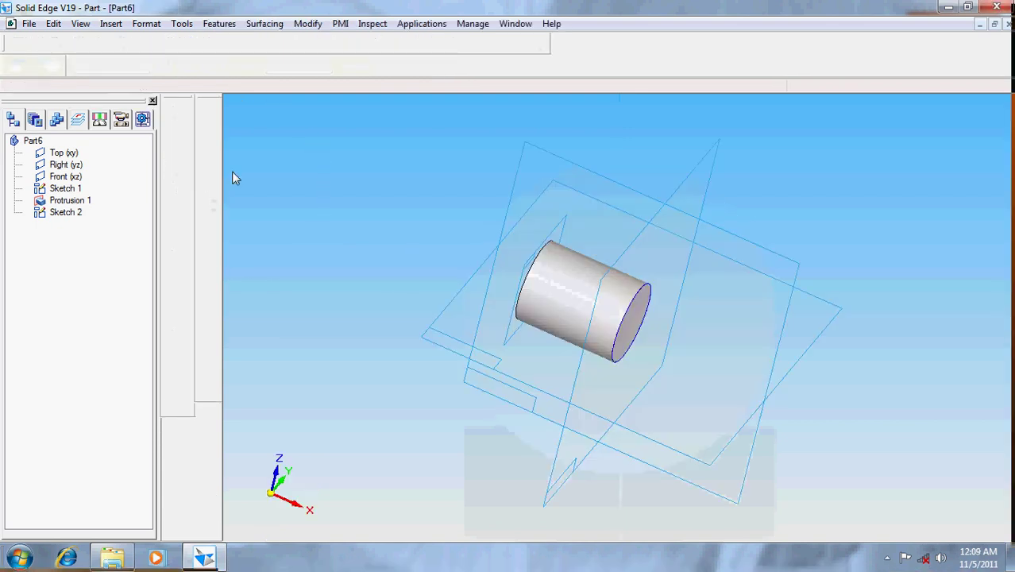
- Extrude the 20 mm circle 210 mm outward into a shaft and fit the view
{"action": "left_click", "coordinate": [207, 154]}
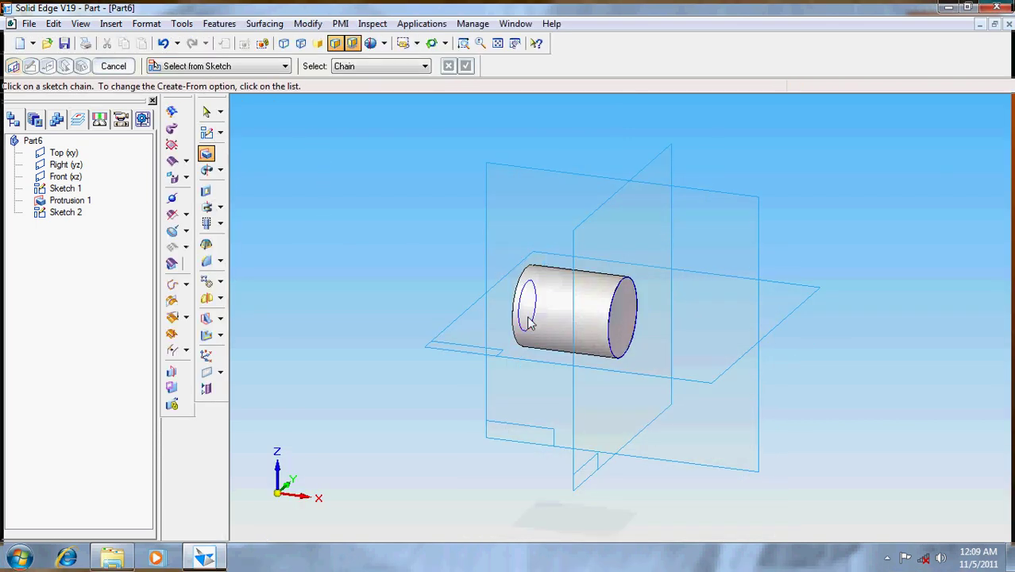
{"action": "left_click", "coordinate": [527, 317]}
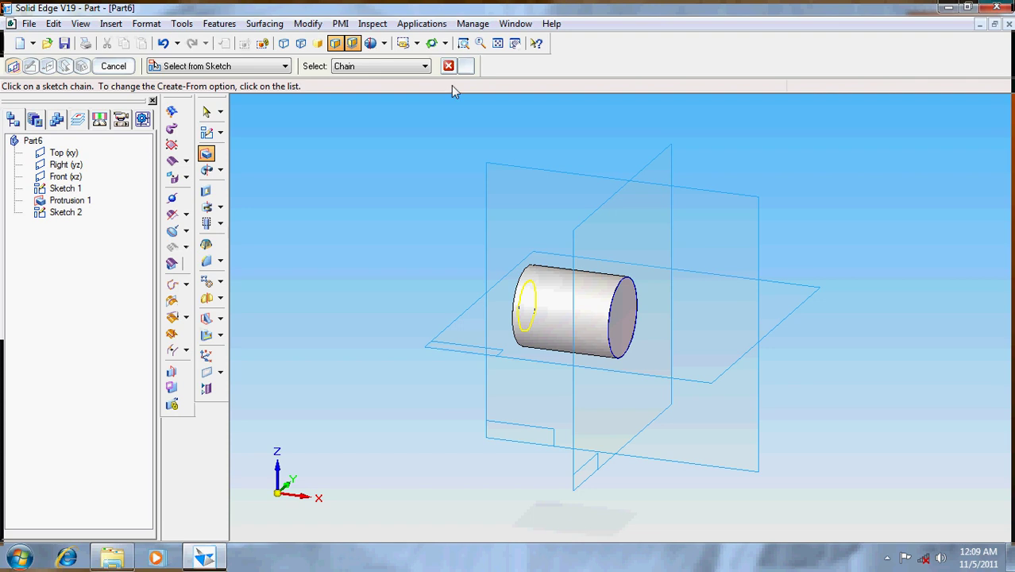
{"action": "key", "text": "Return"}
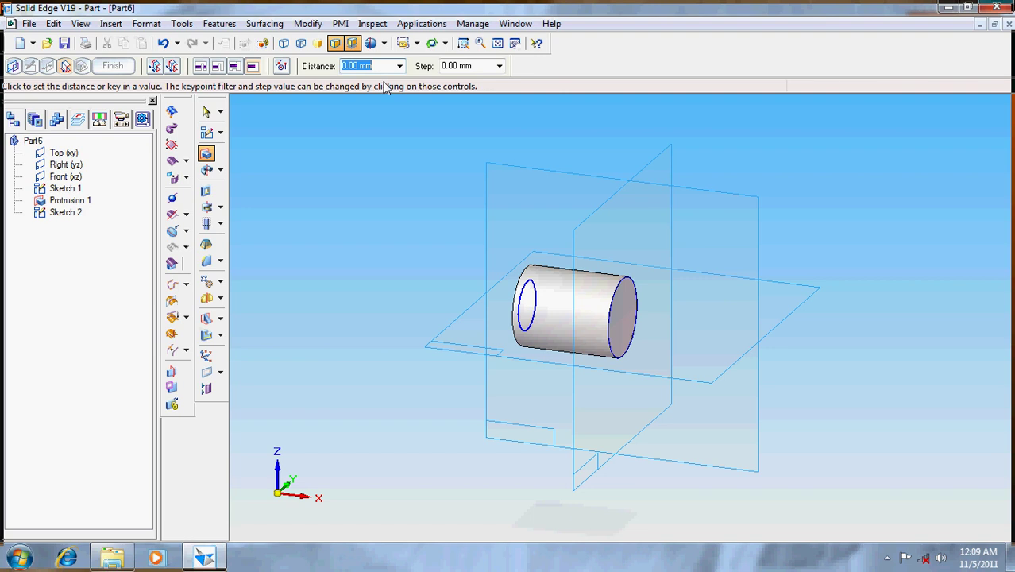
{"action": "type", "text": "210"}
{"action": "key", "text": "Return"}
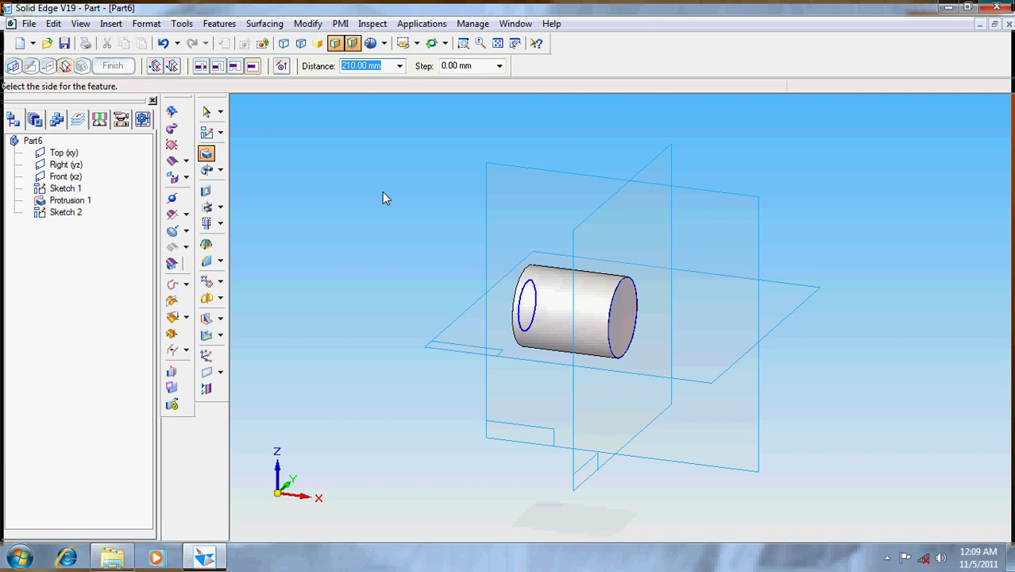
{"action": "left_click", "coordinate": [389, 295]}
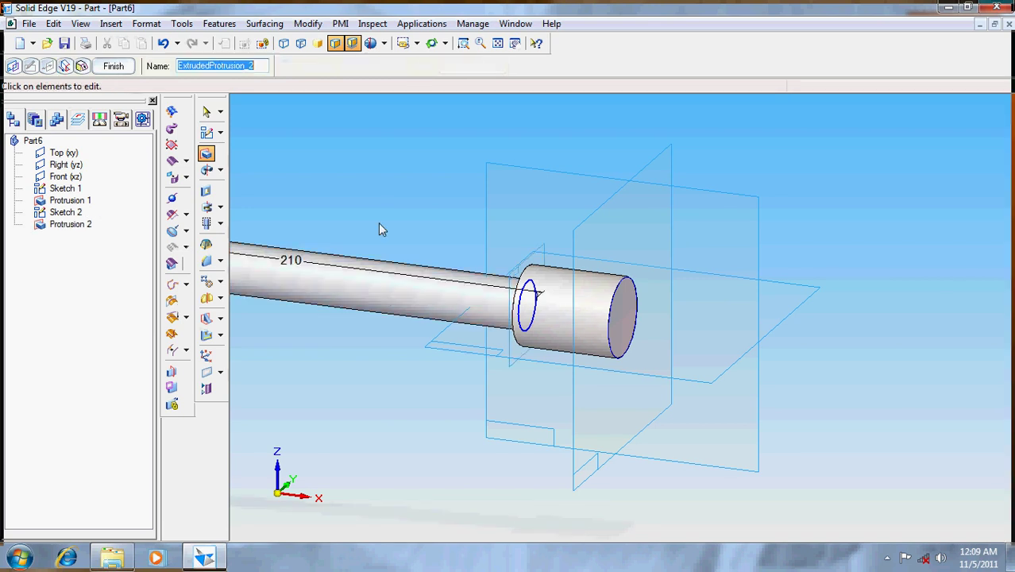
{"action": "left_click", "coordinate": [498, 43]}
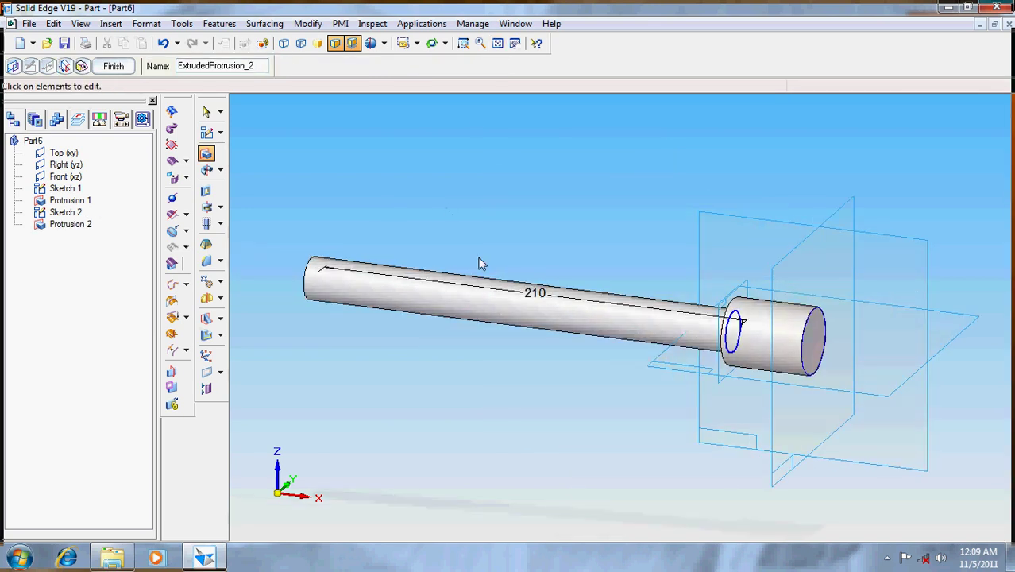
- Add a straight Tr 20 x 4 thread to the shaft, offset 4 mm from its inner end
{"action": "left_click", "coordinate": [206, 226]}
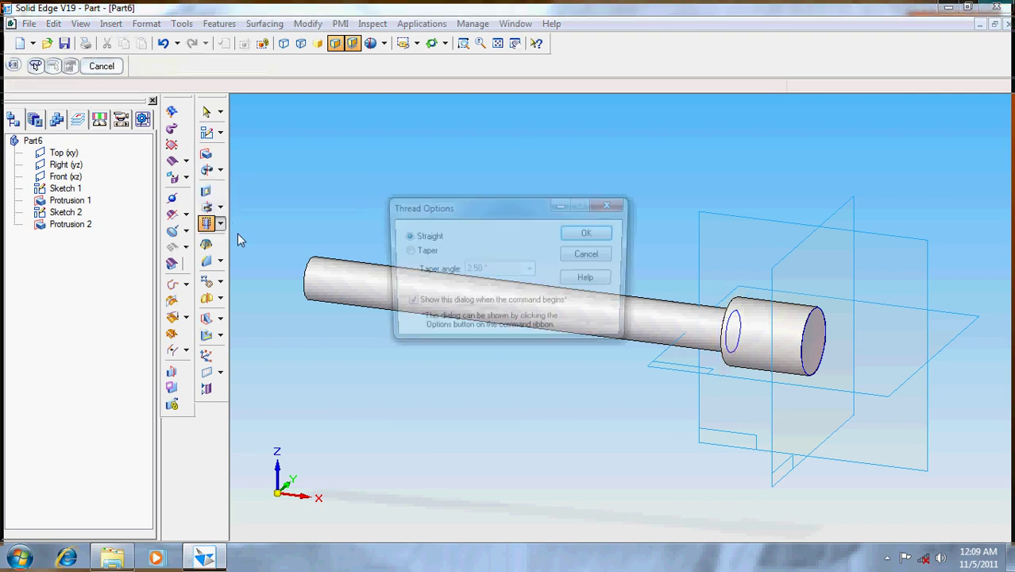
{"action": "left_click", "coordinate": [590, 233]}
{"action": "left_click", "coordinate": [544, 302]}
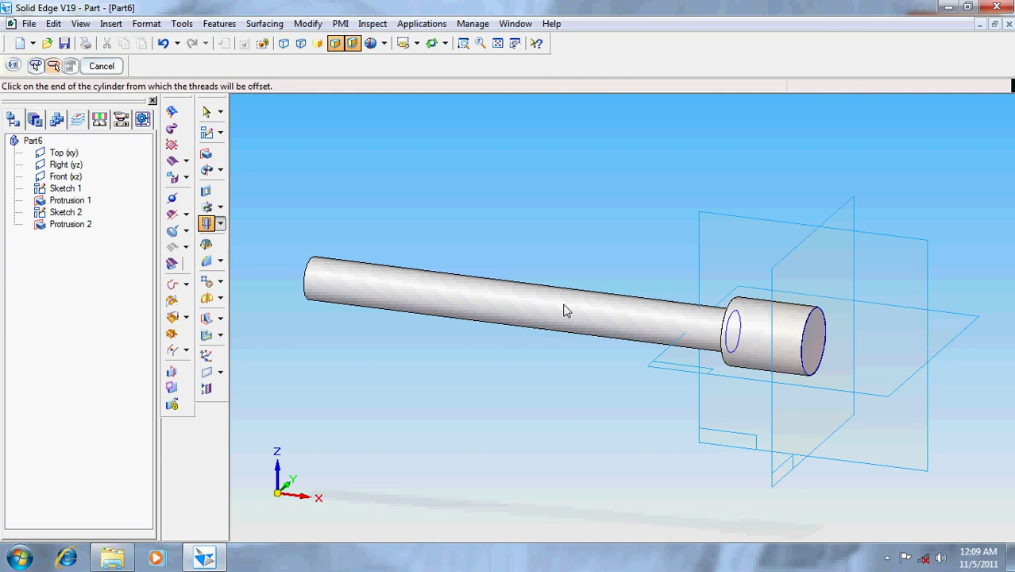
{"action": "left_click", "coordinate": [732, 324]}
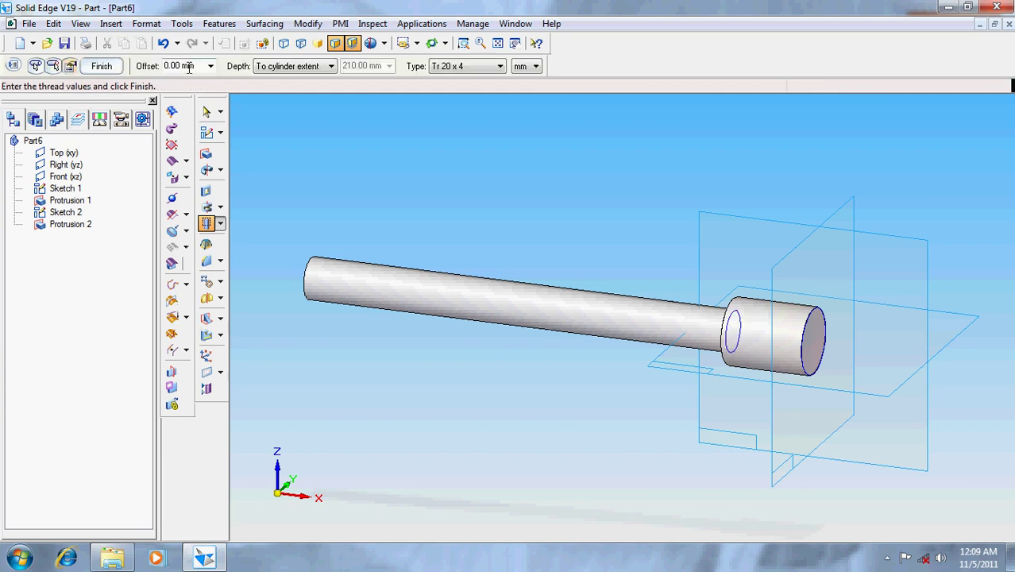
{"action": "left_click", "coordinate": [189, 66]}
{"action": "type", "text": "4"}
{"action": "key", "text": "Return"}
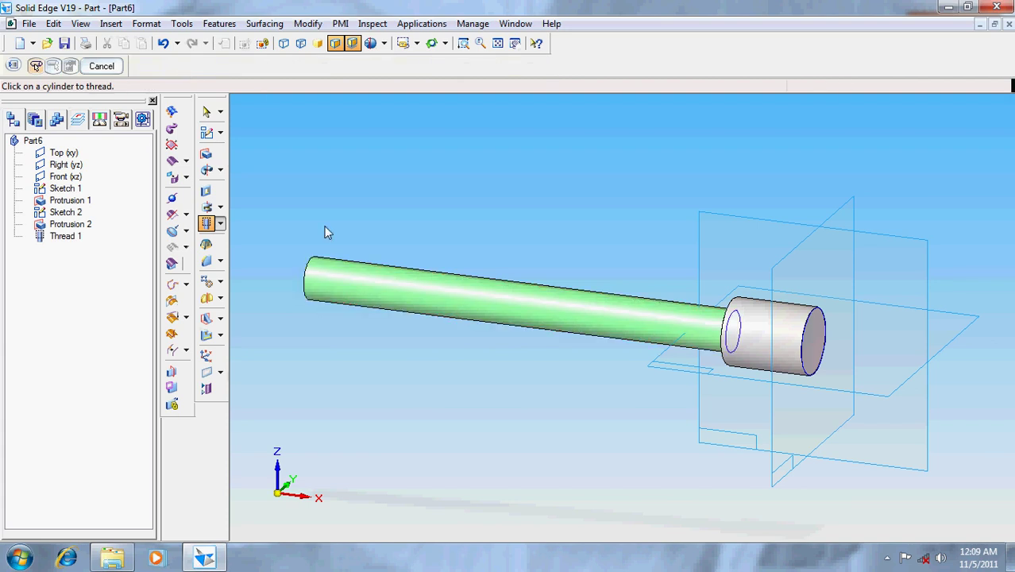
- Sketch a 12 mm circle centred on the shaft's end face and finish the sketch
{"action": "left_click", "coordinate": [207, 133]}
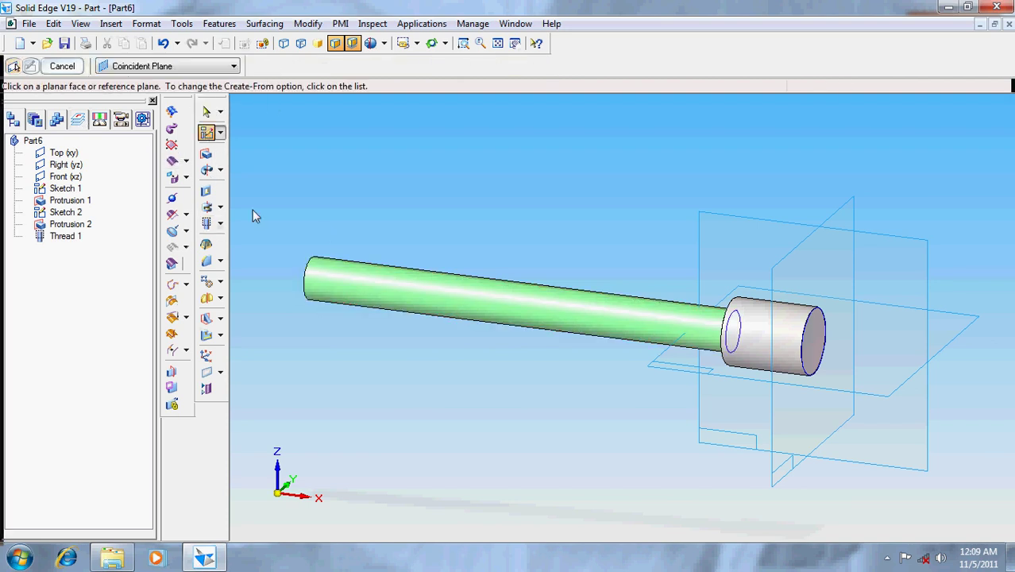
{"action": "left_click", "coordinate": [304, 271]}
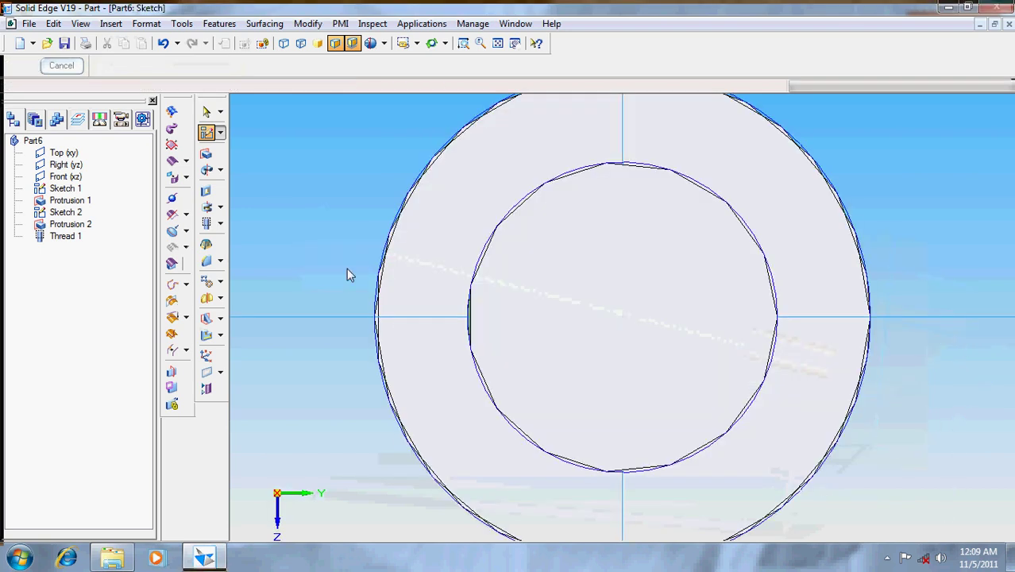
{"action": "left_click", "coordinate": [203, 209]}
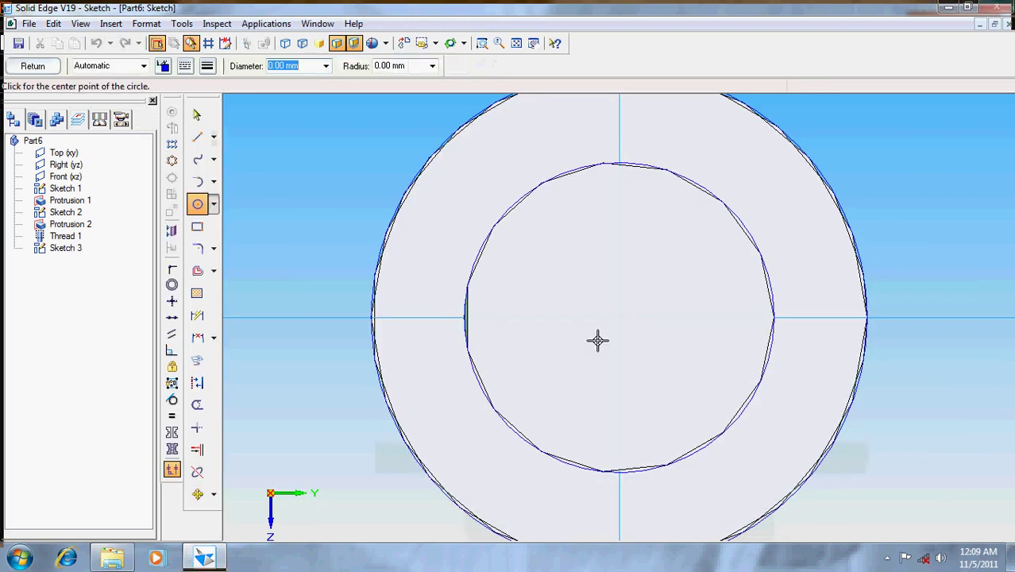
{"action": "left_click", "coordinate": [618, 319]}
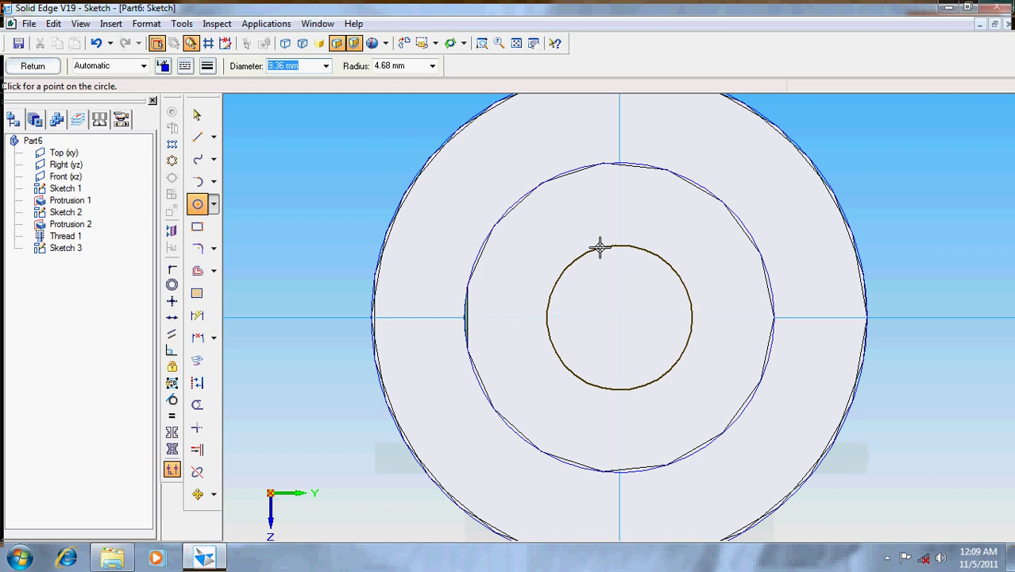
{"action": "type", "text": "12"}
{"action": "key", "text": "Return"}
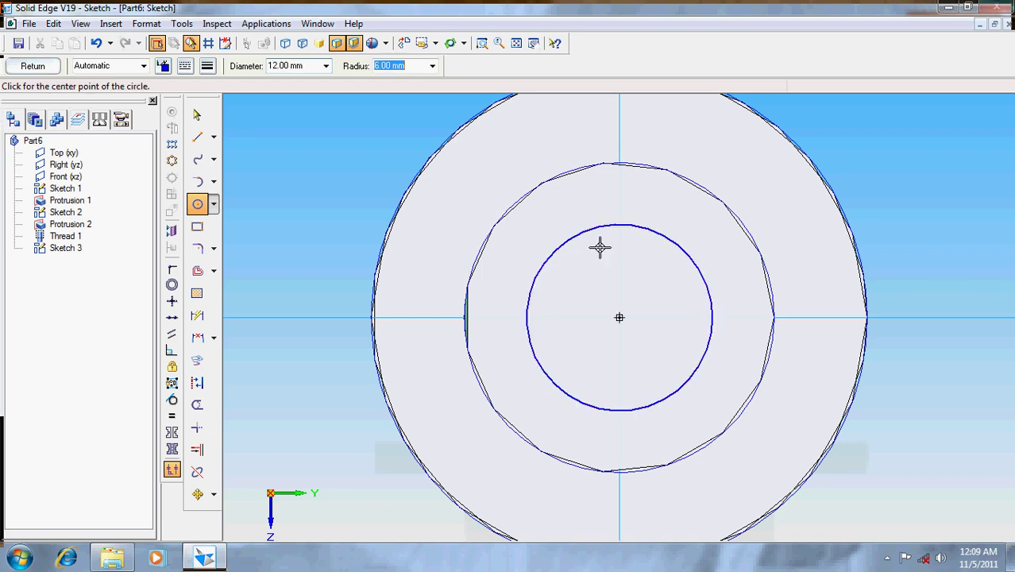
{"action": "left_click", "coordinate": [26, 68]}
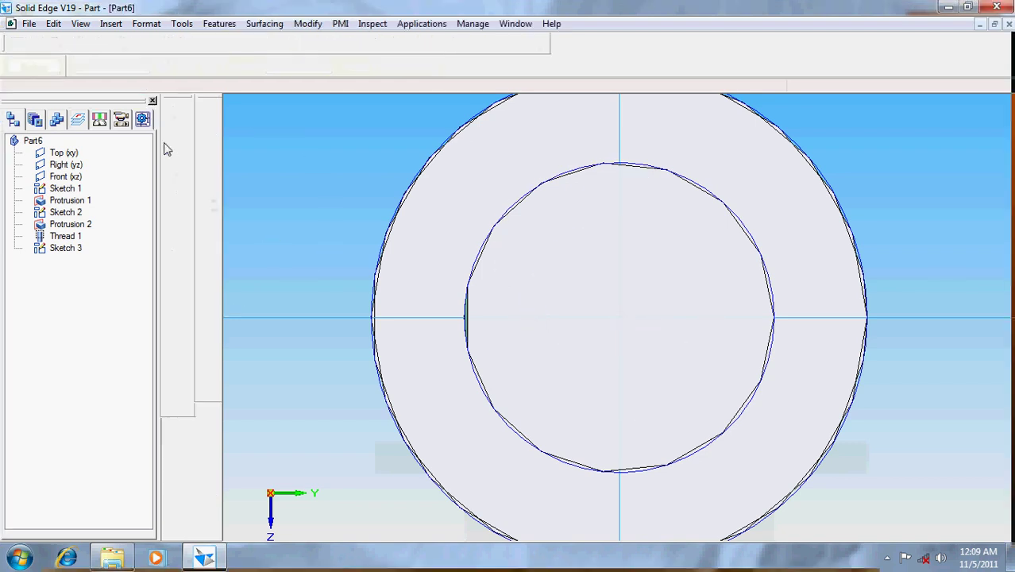
- Extrude the 12 mm end circle 18 mm outward from the shaft end
{"action": "left_click", "coordinate": [206, 154]}
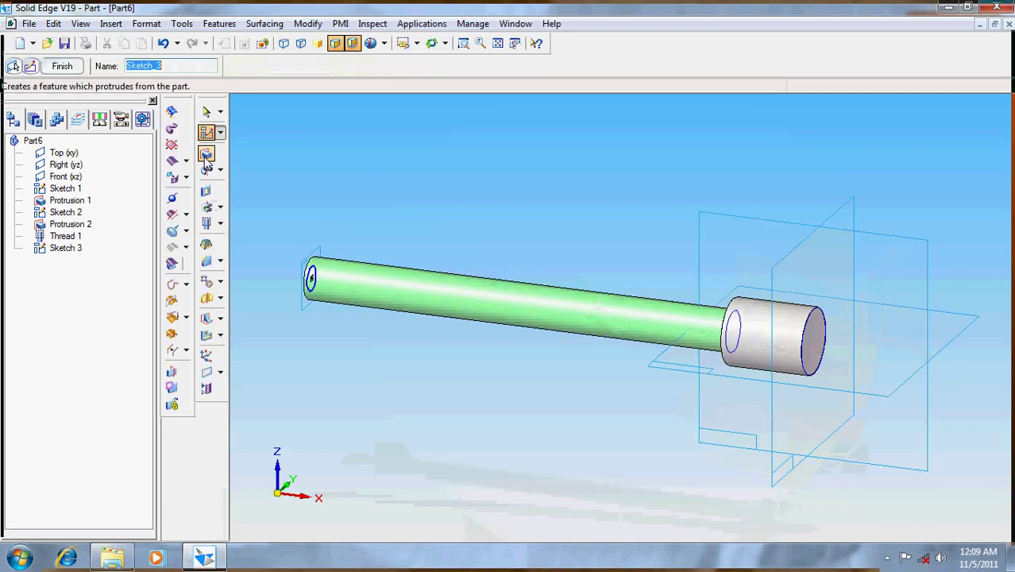
{"action": "left_click", "coordinate": [313, 275]}
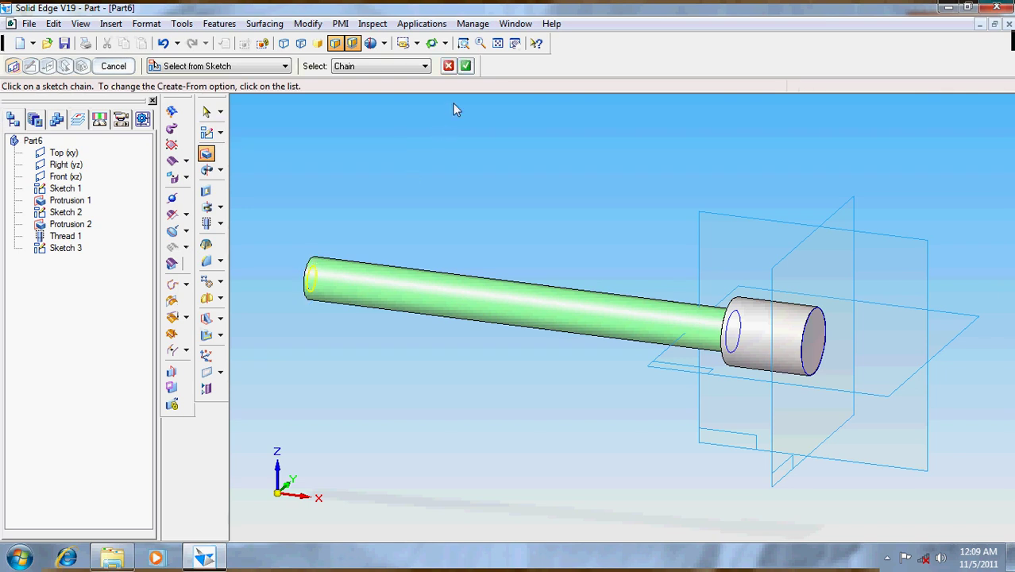
{"action": "left_click", "coordinate": [466, 66]}
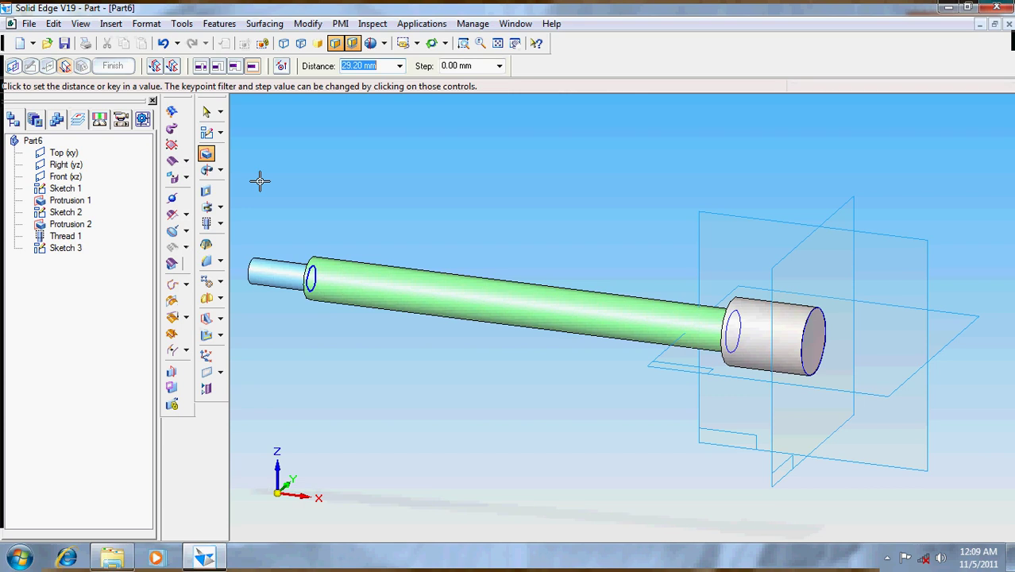
{"action": "type", "text": "18"}
{"action": "key", "text": "Return"}
{"action": "left_click", "coordinate": [268, 195]}
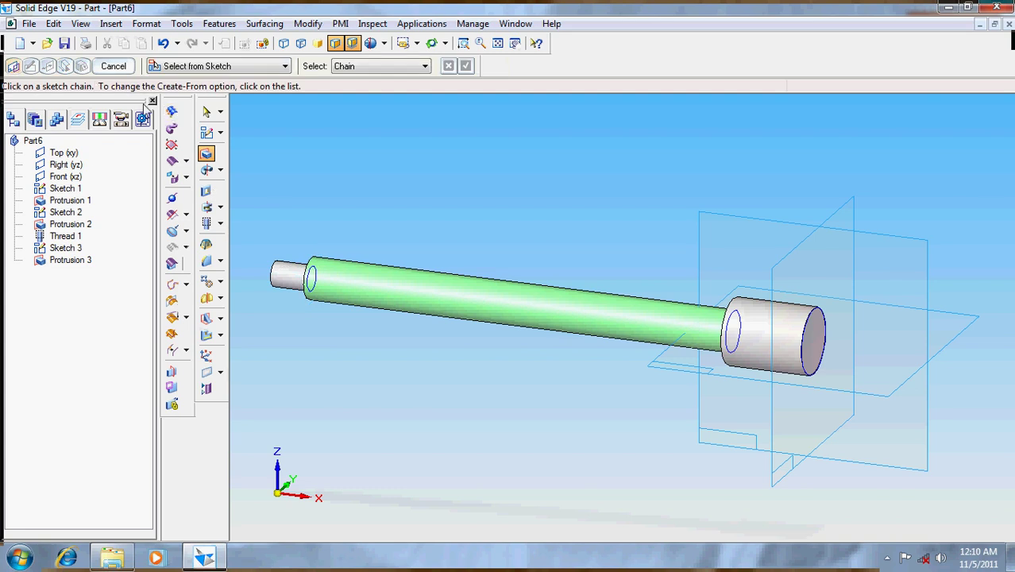
- On the pin's end face, sketch a 10 mm circle centred on the origin
{"action": "left_click", "coordinate": [206, 134]}
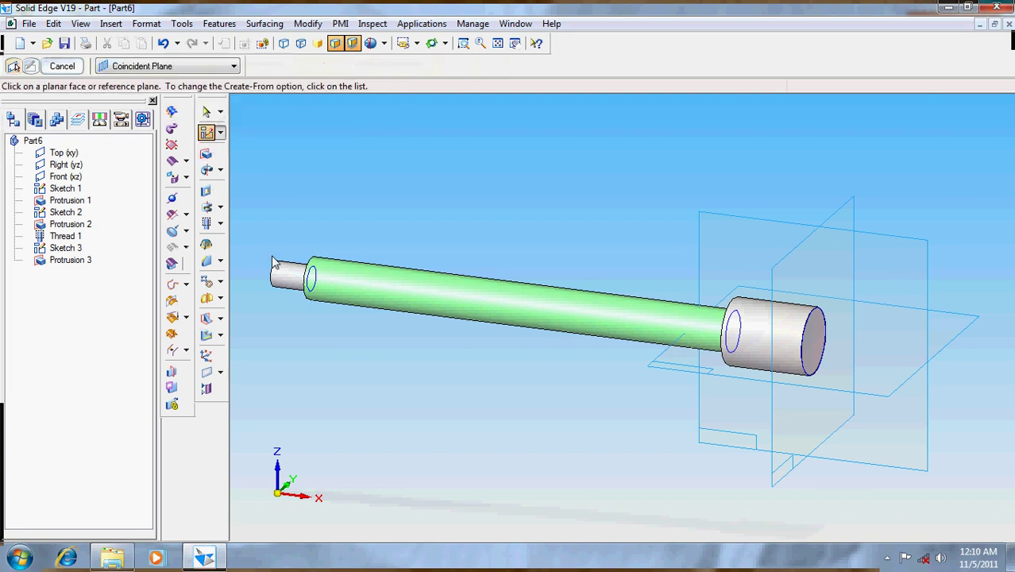
{"action": "left_click", "coordinate": [274, 274]}
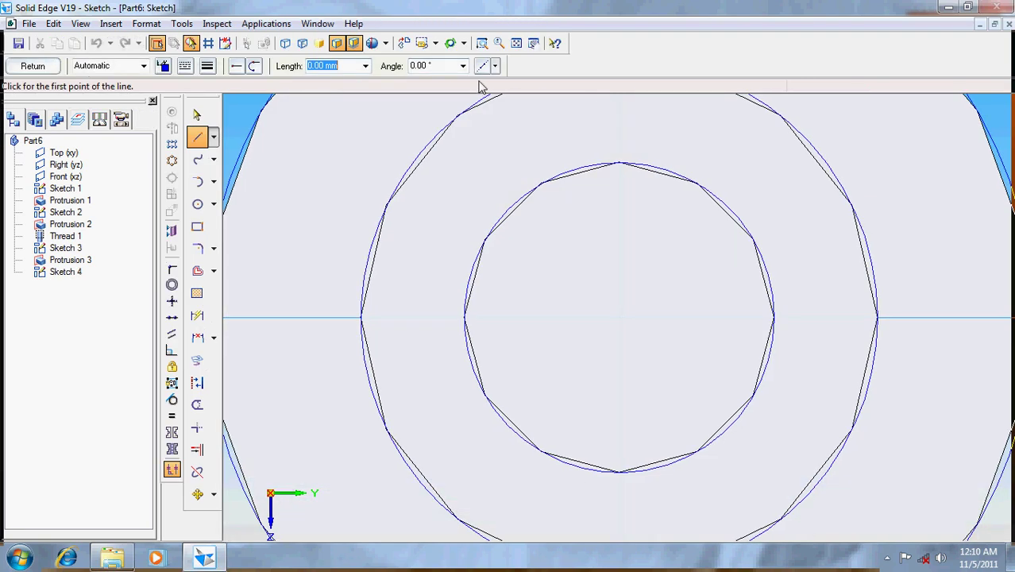
{"action": "left_click", "coordinate": [197, 204]}
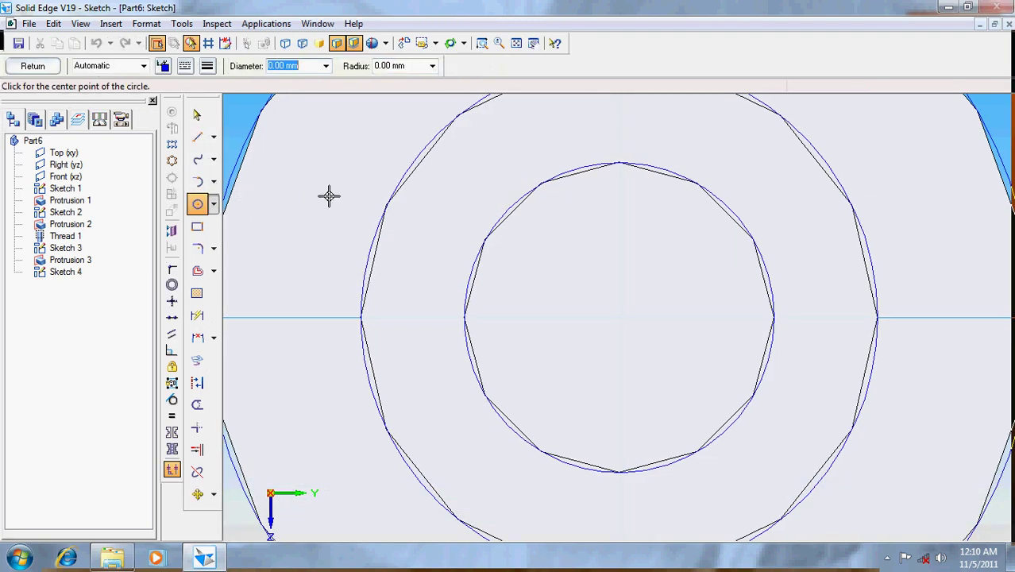
{"action": "type", "text": "10"}
{"action": "key", "text": "Tab"}
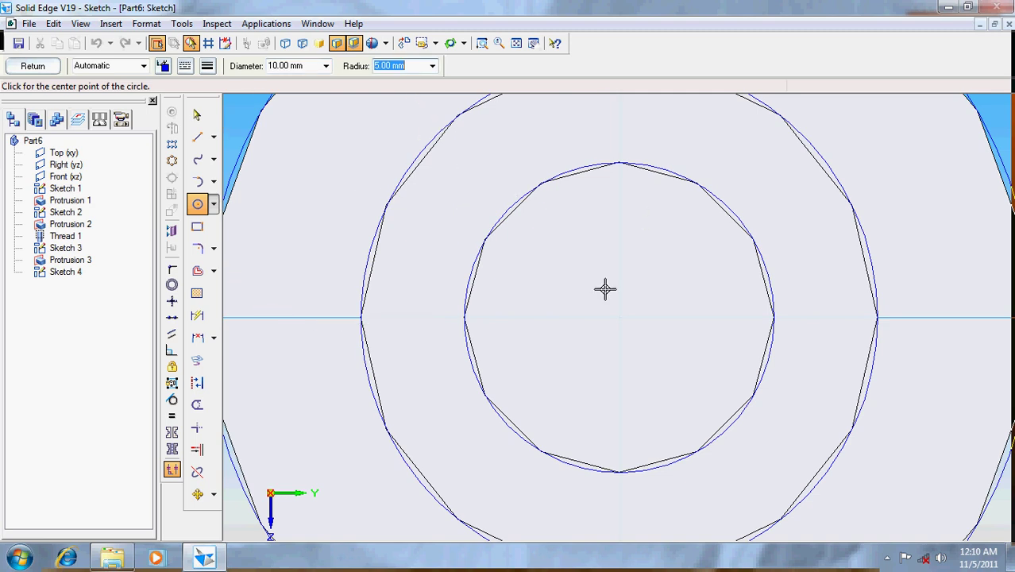
{"action": "left_click", "coordinate": [620, 318]}
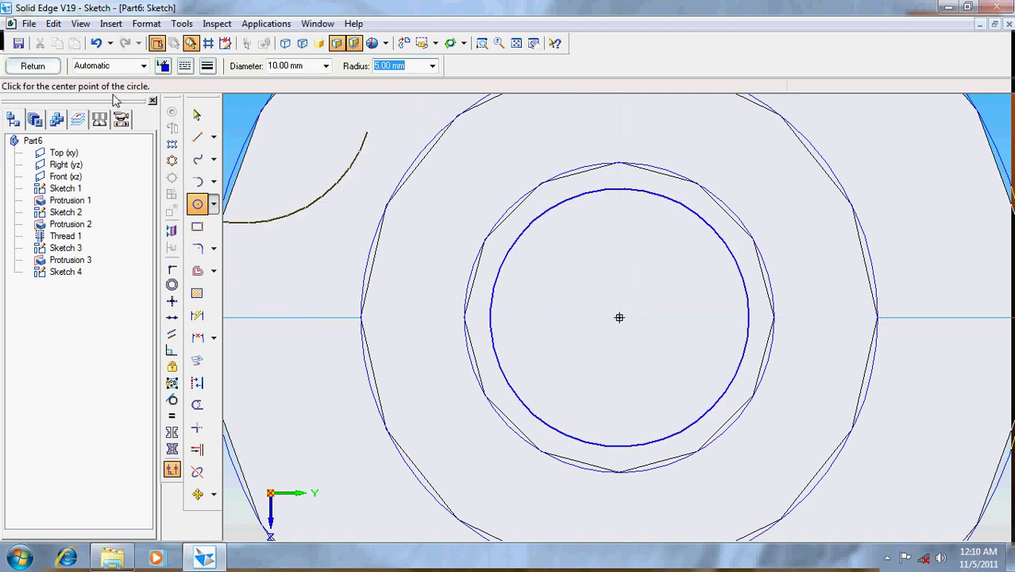
- Finish Sketch 4 and extrude its 10 mm circle 22 mm outward
{"action": "left_click", "coordinate": [36, 67]}
{"action": "left_click", "coordinate": [206, 154]}
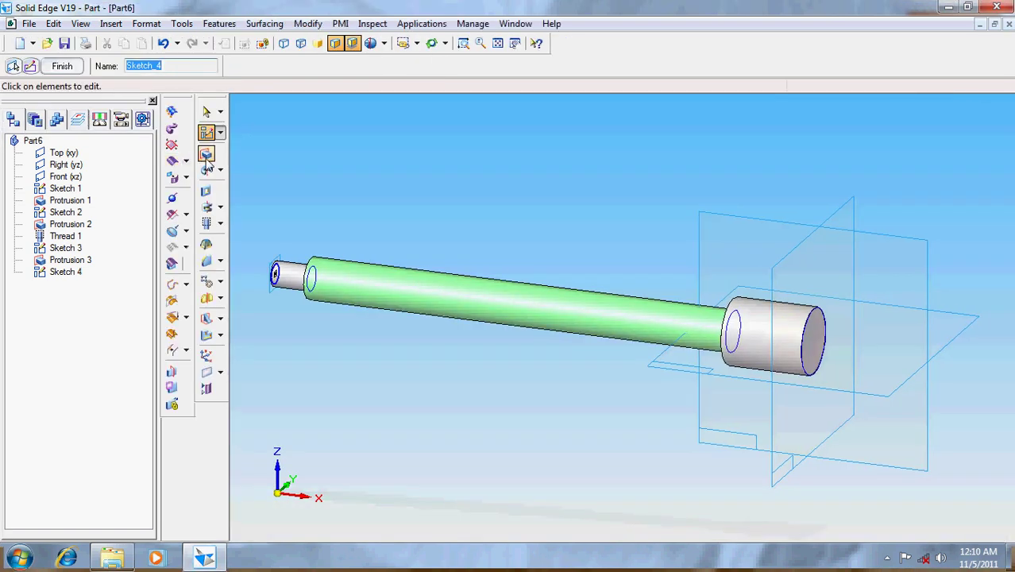
{"action": "left_click", "coordinate": [278, 275]}
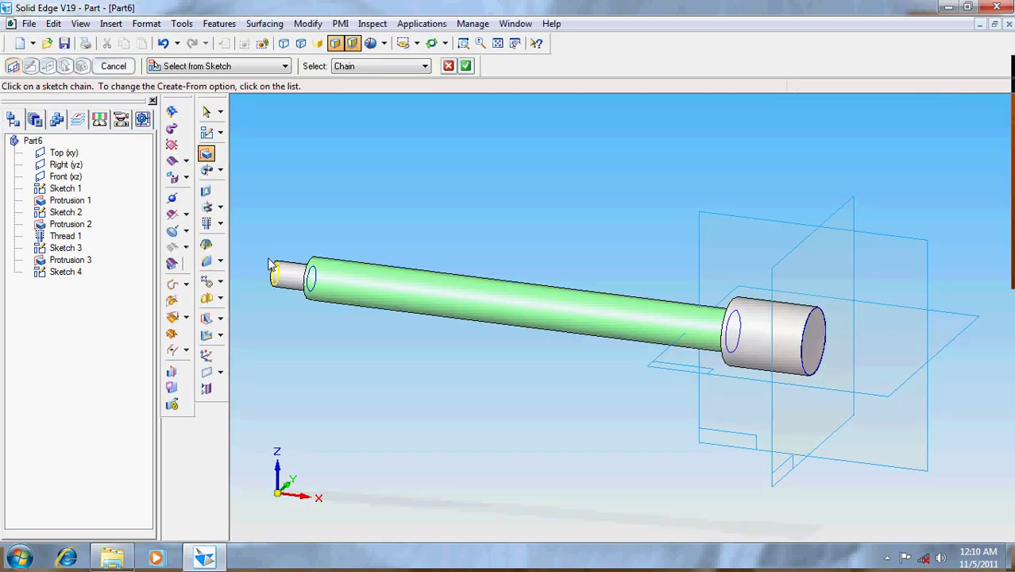
{"action": "left_click", "coordinate": [466, 66]}
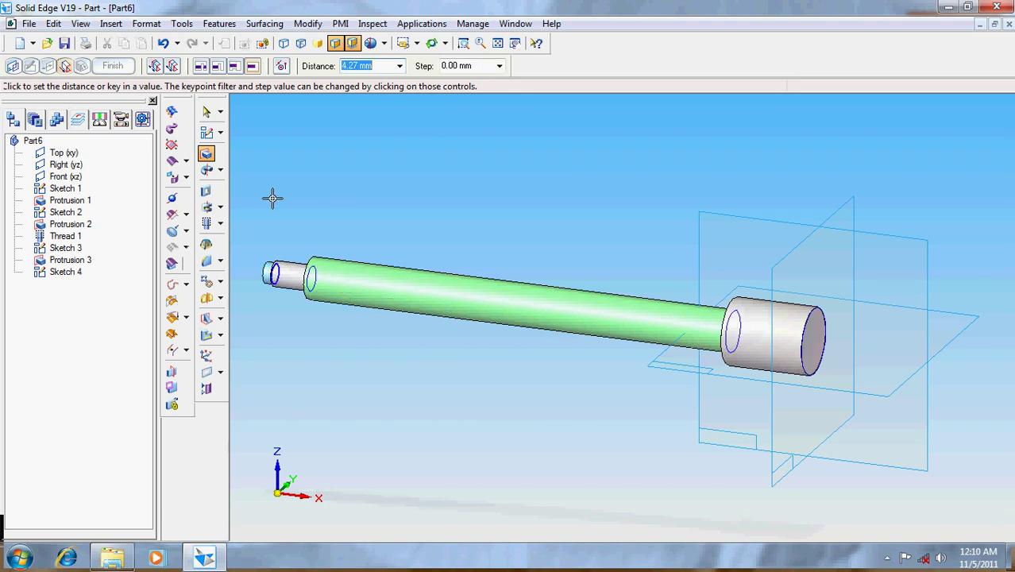
{"action": "type", "text": "22"}
{"action": "key", "text": "Return"}
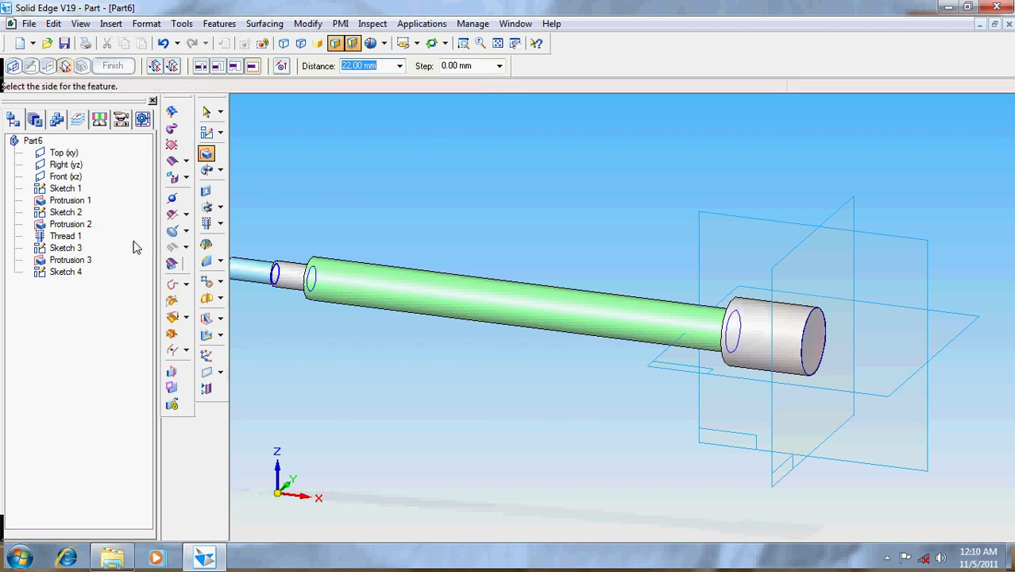
{"action": "left_click", "coordinate": [237, 232]}
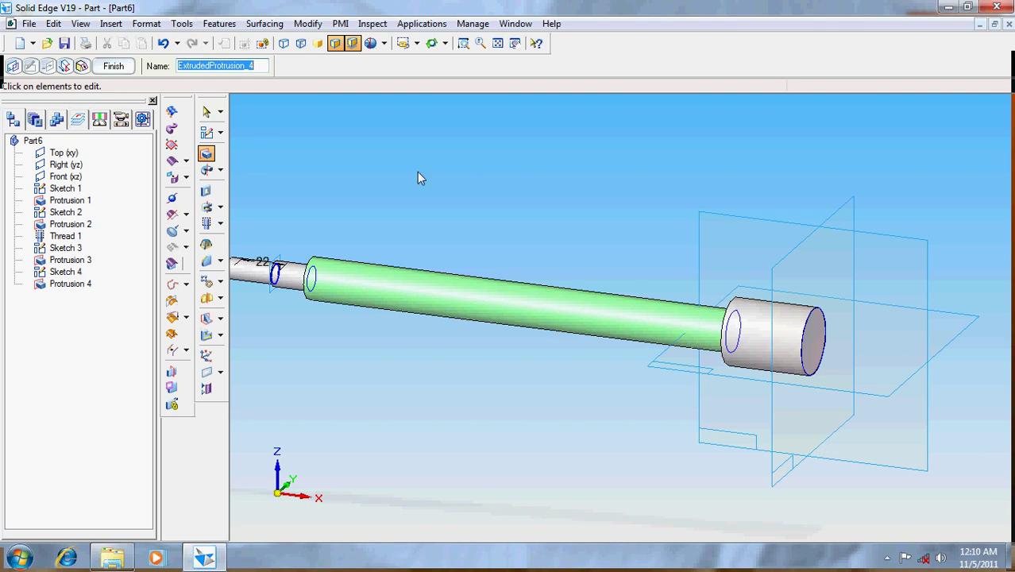
- In a cutout sketch on the Front plane, draw a 20 mm line from the large cylinder's end face
{"action": "left_click", "coordinate": [208, 192]}
{"action": "left_click", "coordinate": [708, 229]}
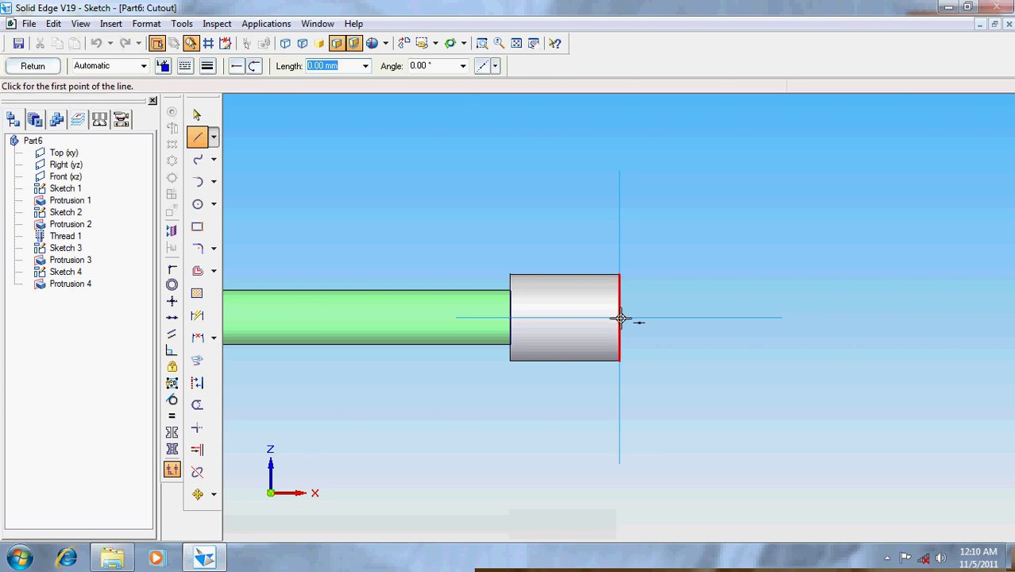
{"action": "left_click", "coordinate": [620, 318]}
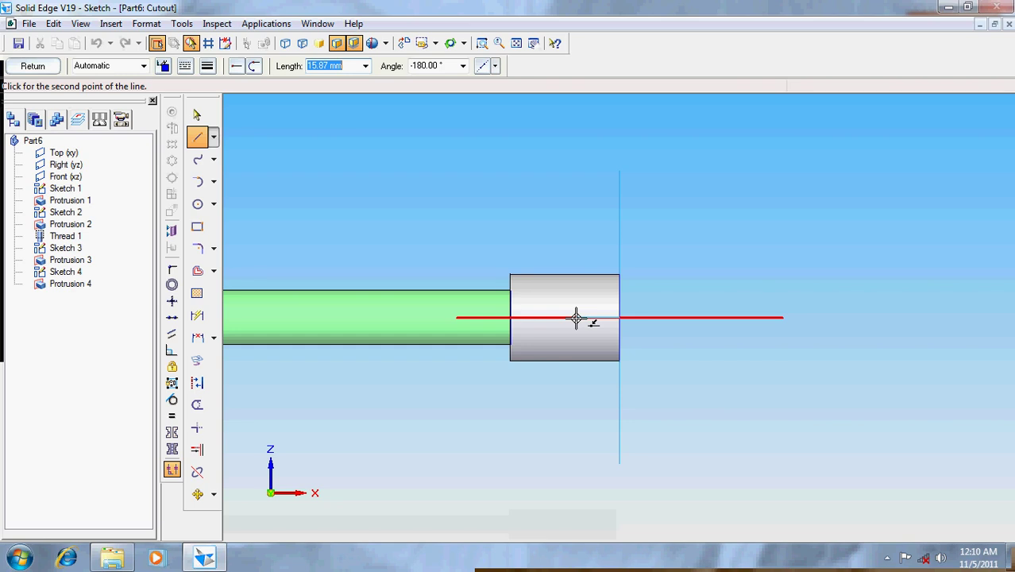
{"action": "type", "text": "20."}
{"action": "key", "text": "Tab"}
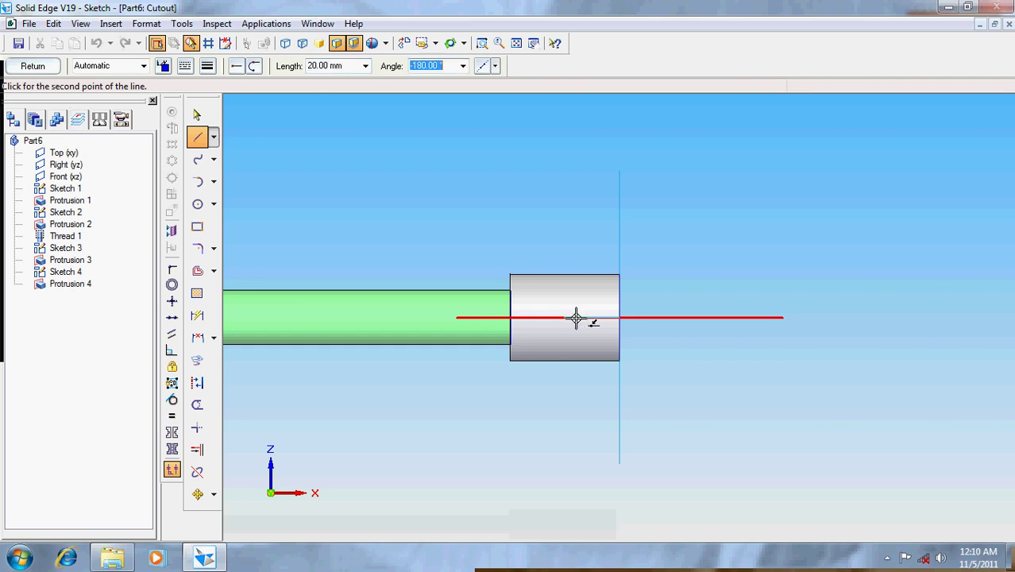
{"action": "key", "text": "Return"}
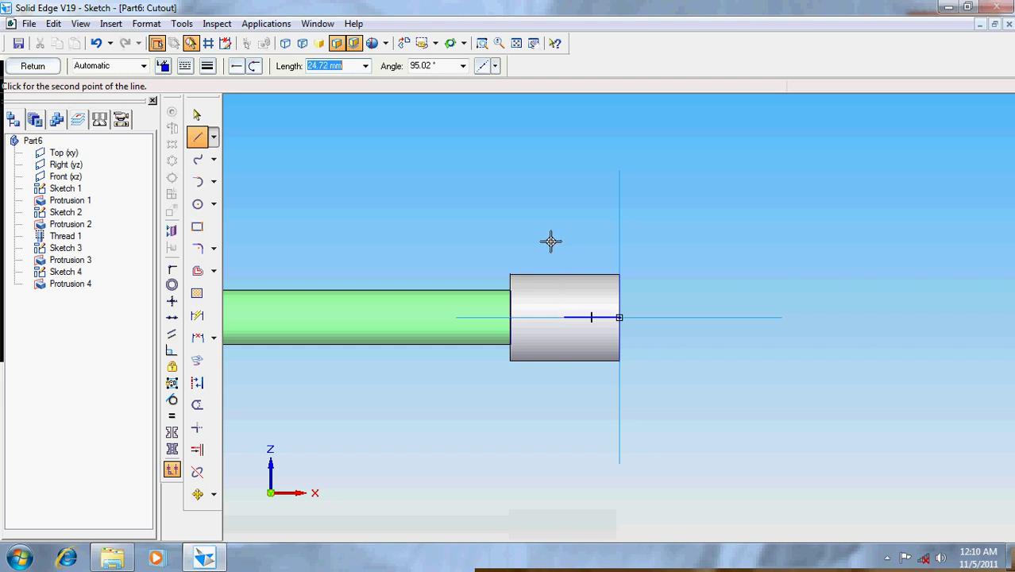
{"action": "key", "text": "Escape"}
- Draw a 6 mm circle centred on the line's end and finish the cutout sketch
{"action": "left_click", "coordinate": [198, 203]}
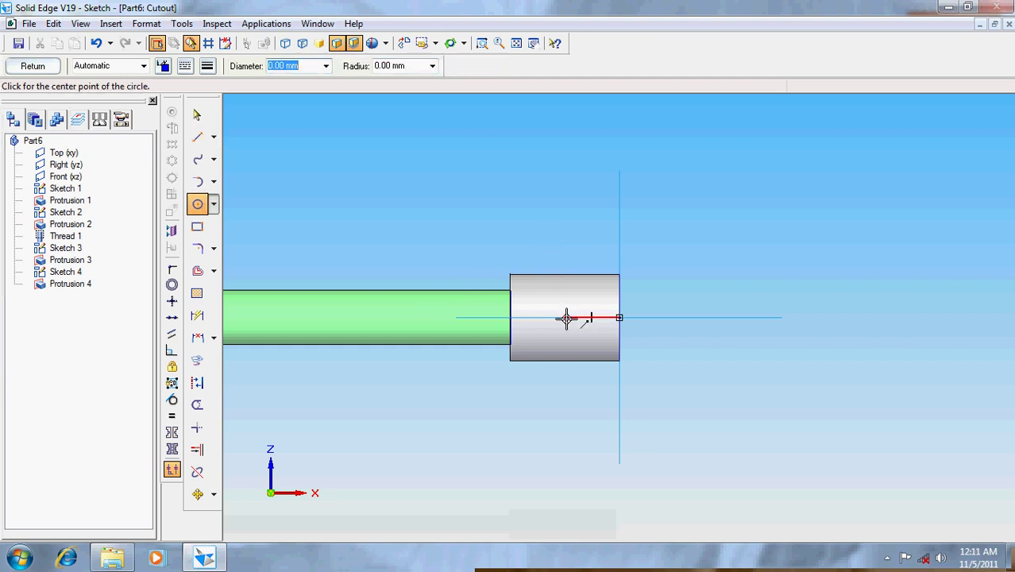
{"action": "type", "text": "6"}
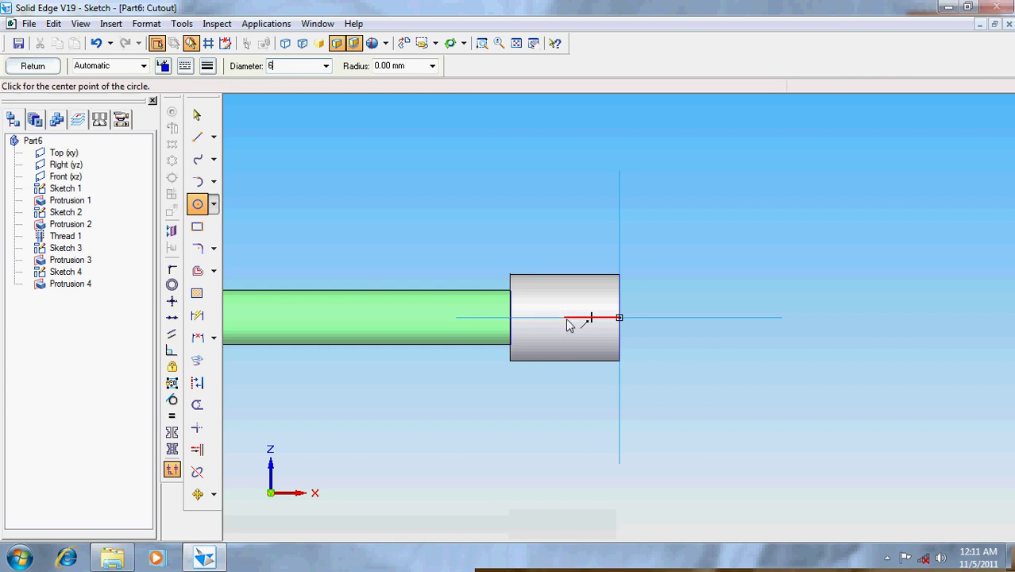
{"action": "key", "text": "Tab"}
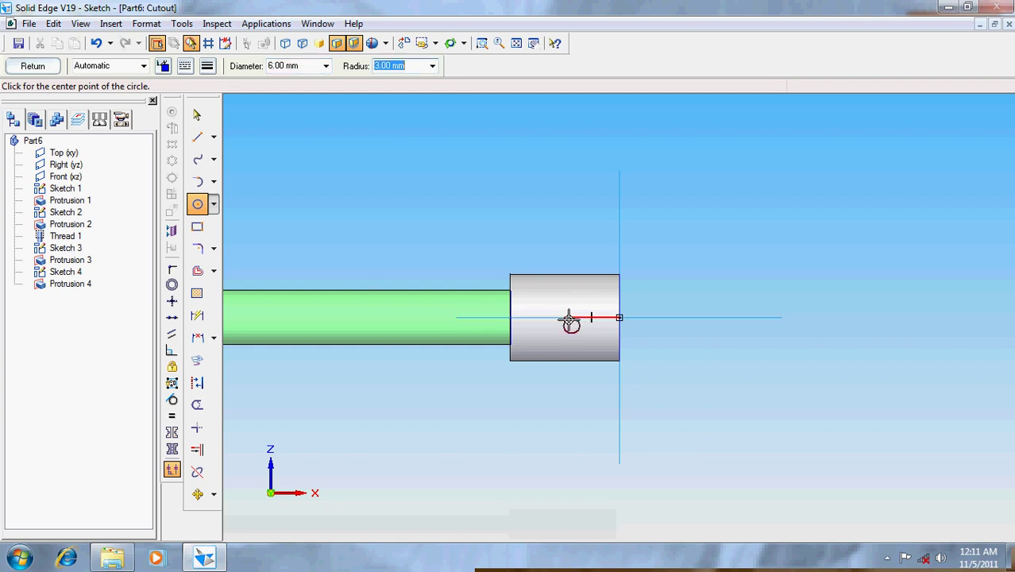
{"action": "left_click", "coordinate": [564, 318]}
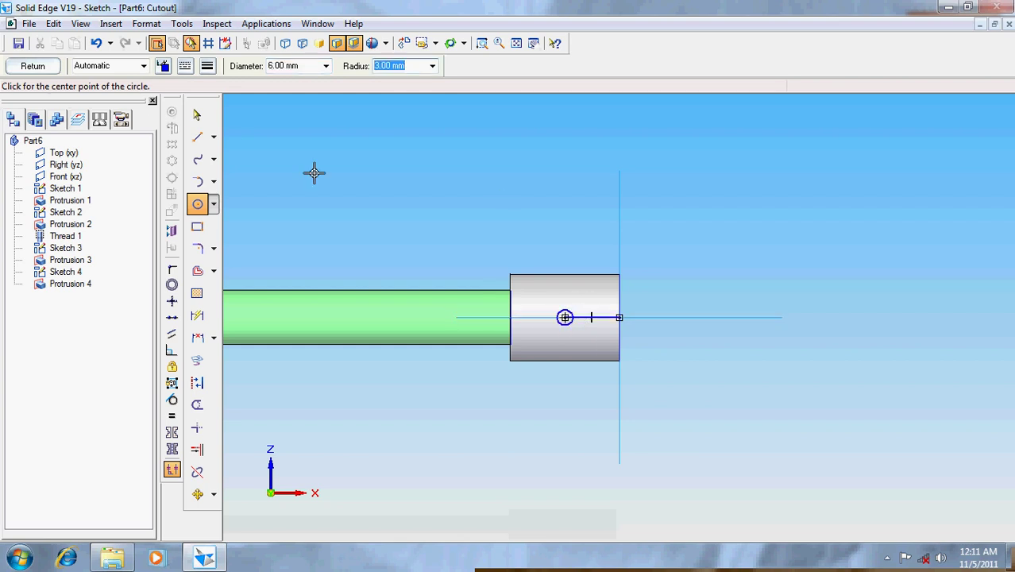
{"action": "left_click", "coordinate": [49, 66]}
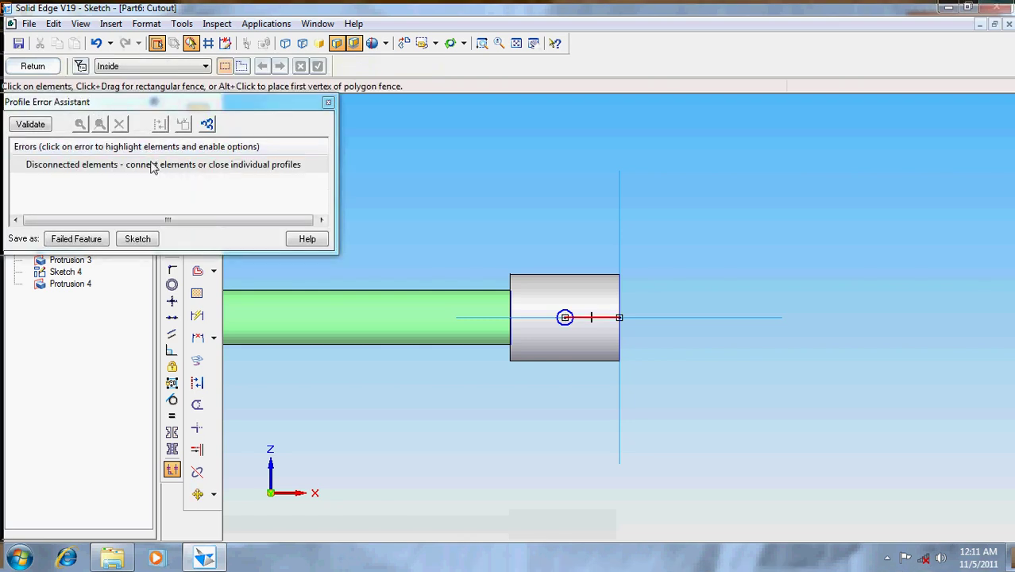
- Delete the leftover line and cut the 6 mm hole through the part
{"action": "left_click", "coordinate": [328, 102]}
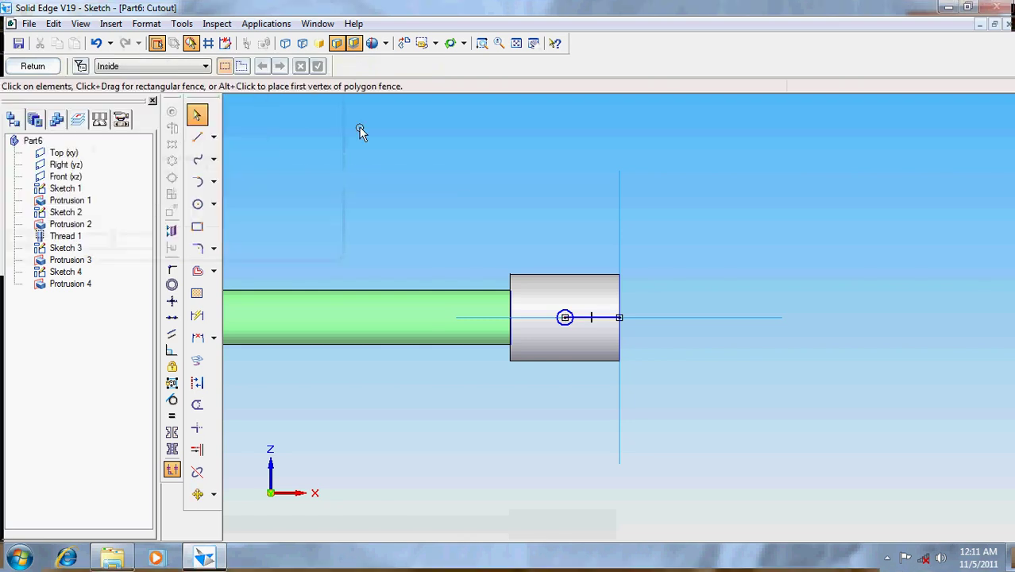
{"action": "left_click", "coordinate": [610, 318]}
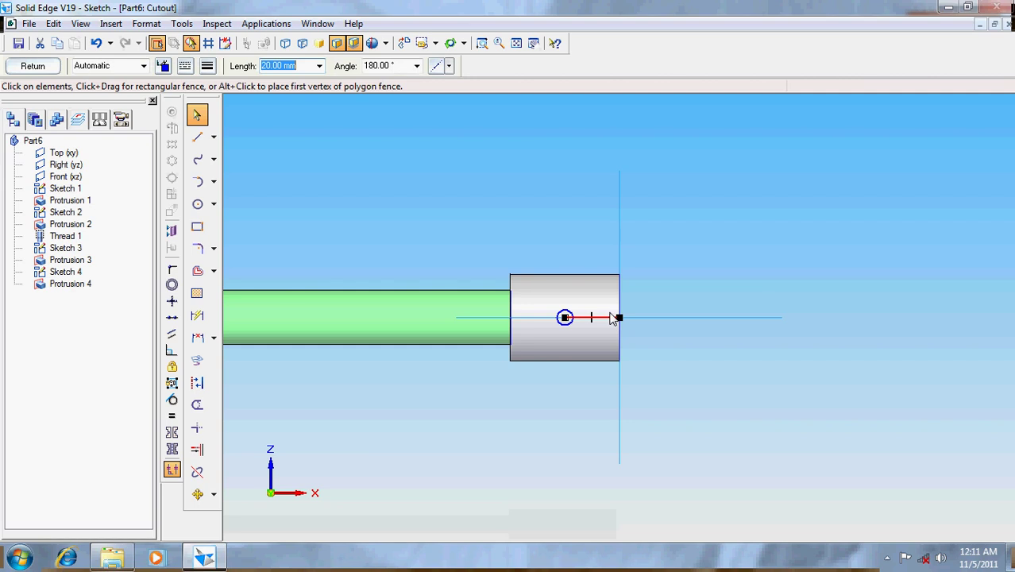
{"action": "key", "text": "Delete"}
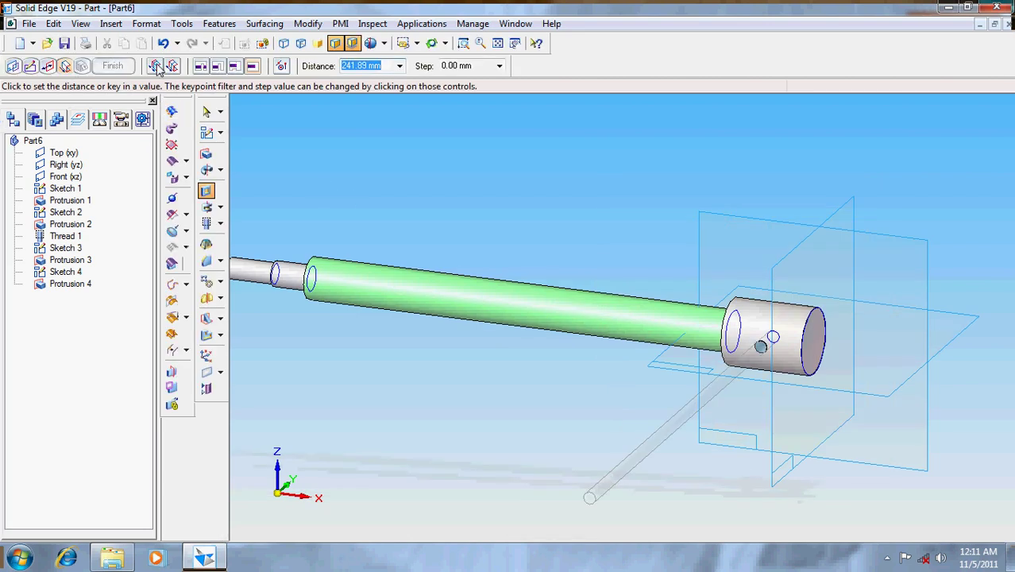
{"action": "left_click", "coordinate": [157, 66]}
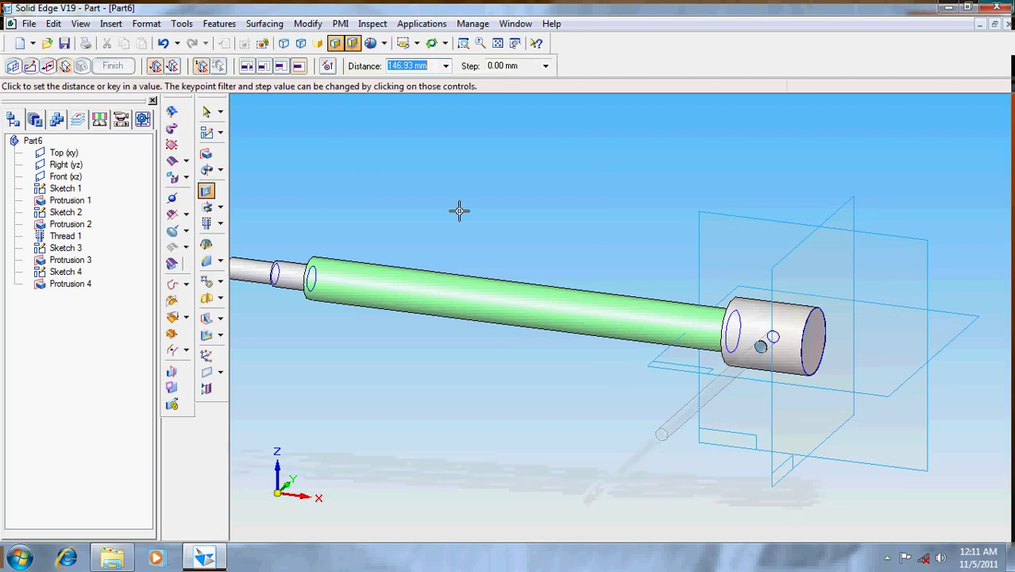
{"action": "left_click", "coordinate": [793, 127]}
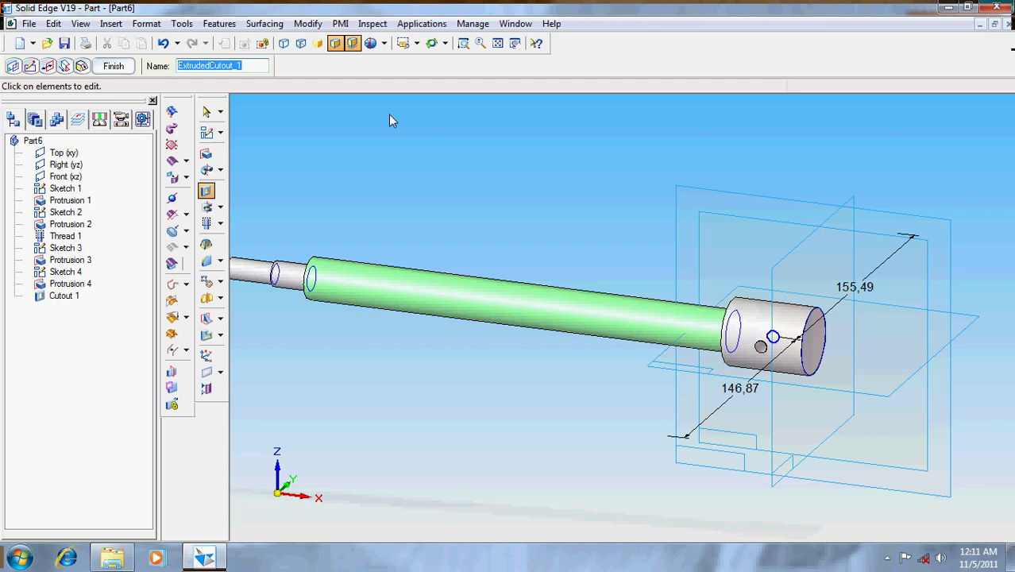
- Start Sketch 5 on the reference plane, discarding a stray 30° line
{"action": "left_click", "coordinate": [207, 134]}
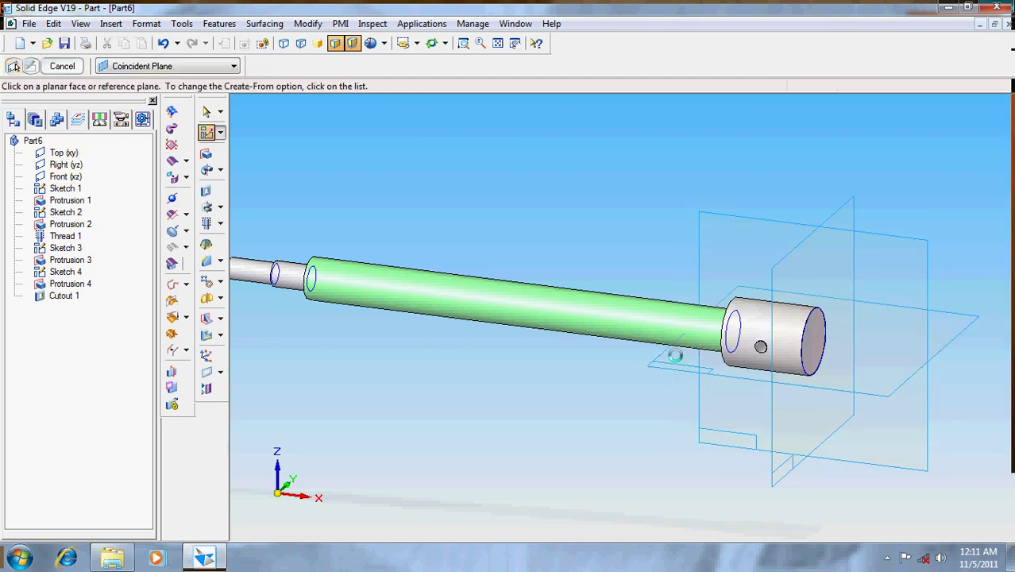
{"action": "left_click", "coordinate": [674, 356]}
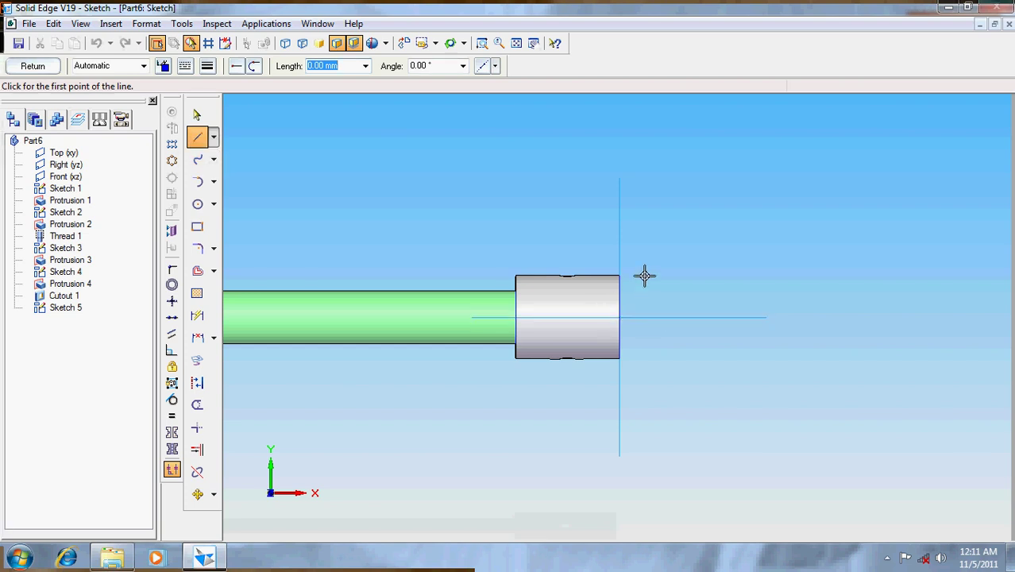
{"action": "left_click", "coordinate": [619, 318]}
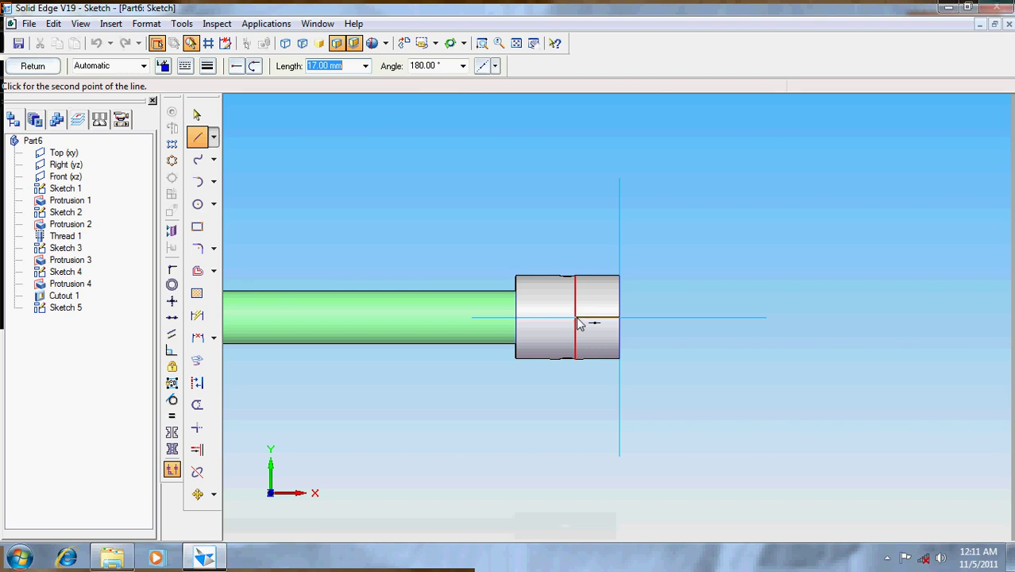
{"action": "key", "text": "Tab"}
{"action": "type", "text": "30"}
{"action": "key", "text": "Tab"}
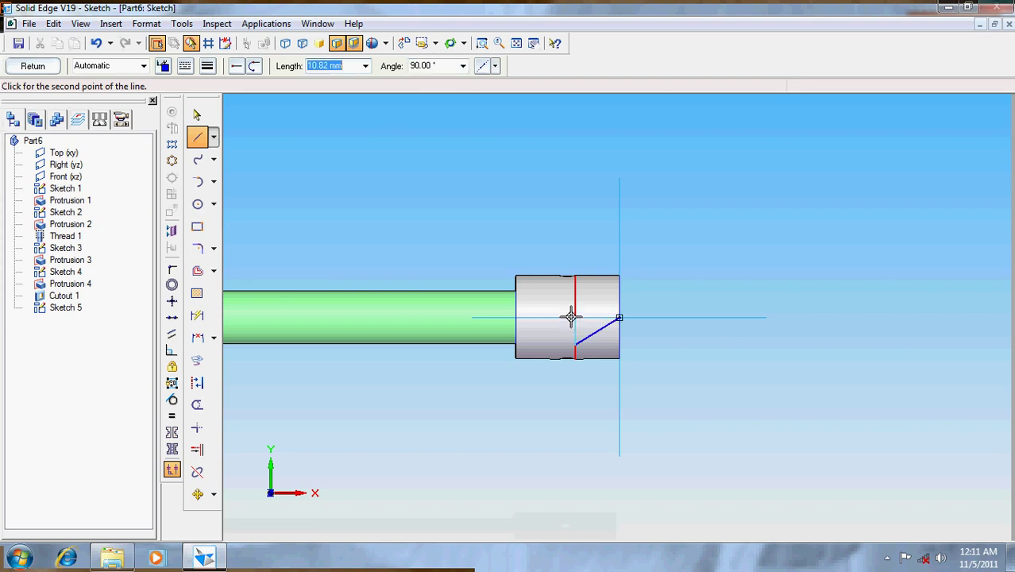
{"action": "key", "text": "Escape"}
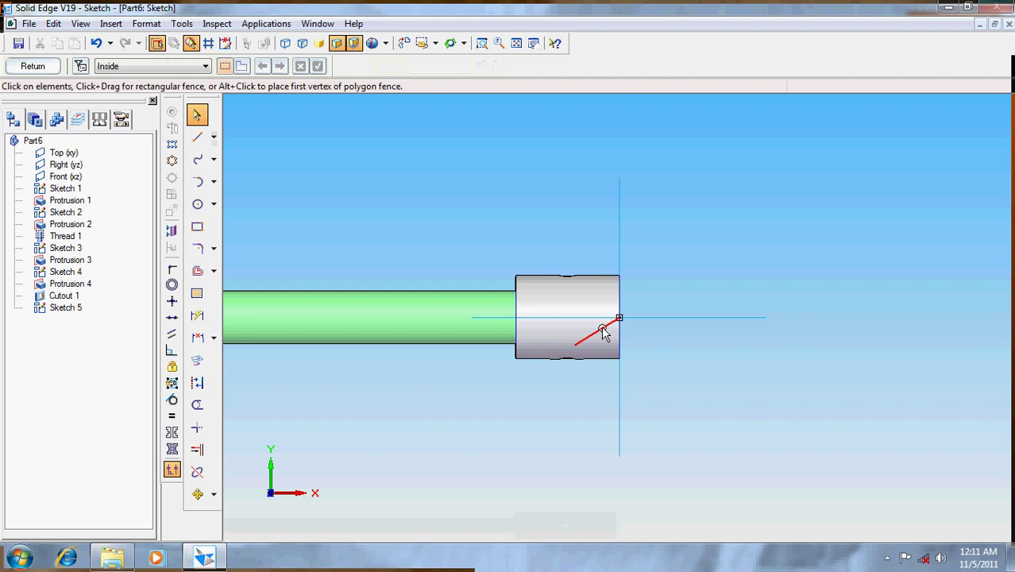
{"action": "left_click", "coordinate": [604, 332]}
{"action": "key", "text": "Delete"}
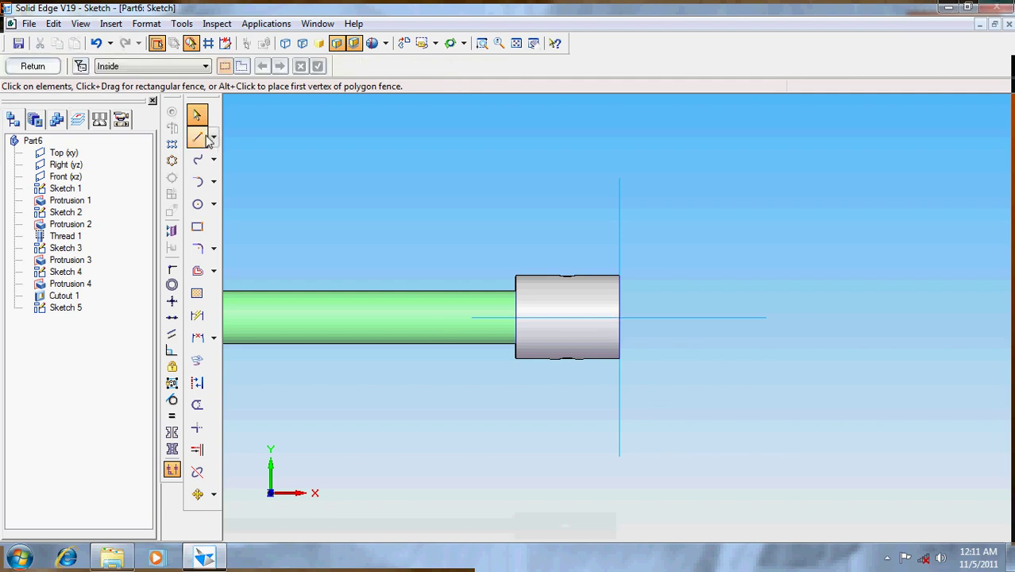
- Draw a 20 mm line along the axis from the end-face centre
{"action": "left_click", "coordinate": [198, 136]}
{"action": "left_click", "coordinate": [618, 318]}
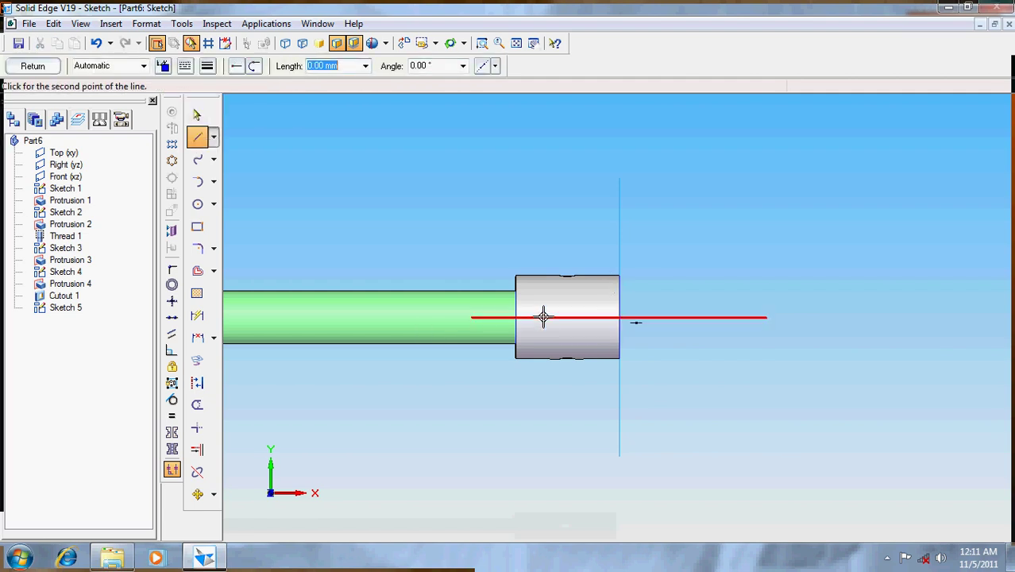
{"action": "type", "text": "20"}
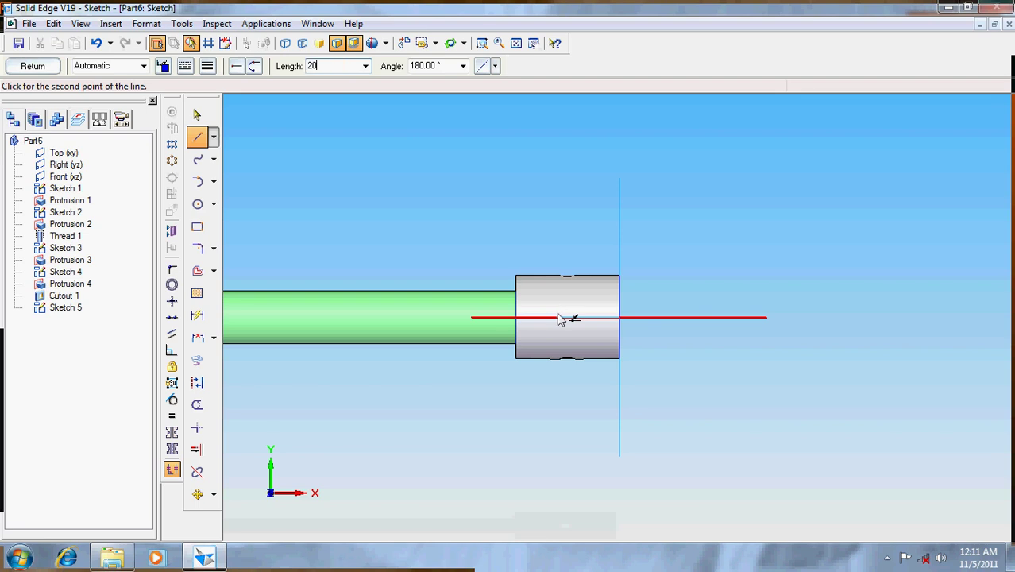
{"action": "key", "text": "Return"}
{"action": "left_click", "coordinate": [567, 317]}
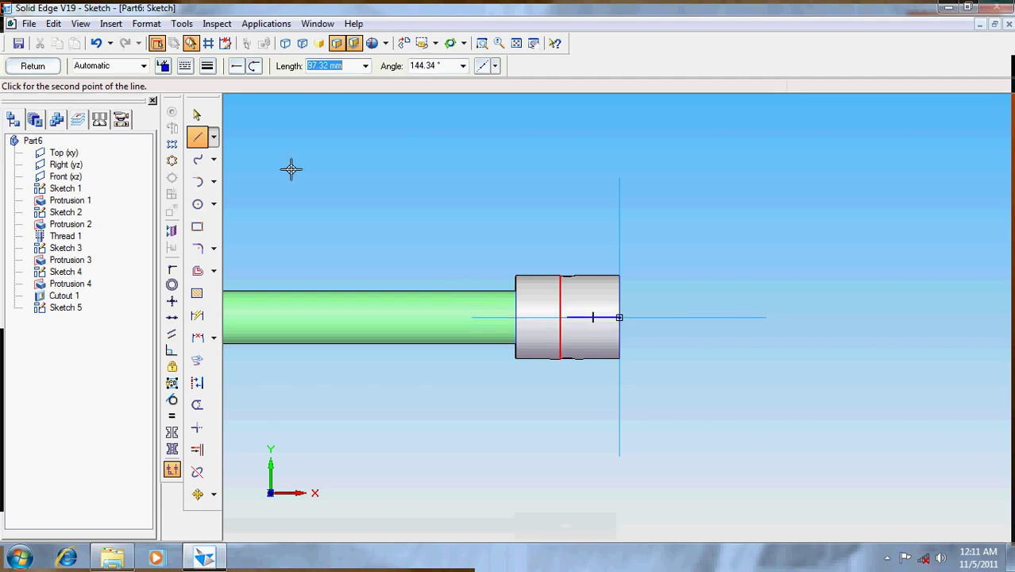
{"action": "right_click", "coordinate": [229, 207]}
- Place a 6 mm circle at the line's far end and finish the sketch
{"action": "left_click", "coordinate": [198, 205]}
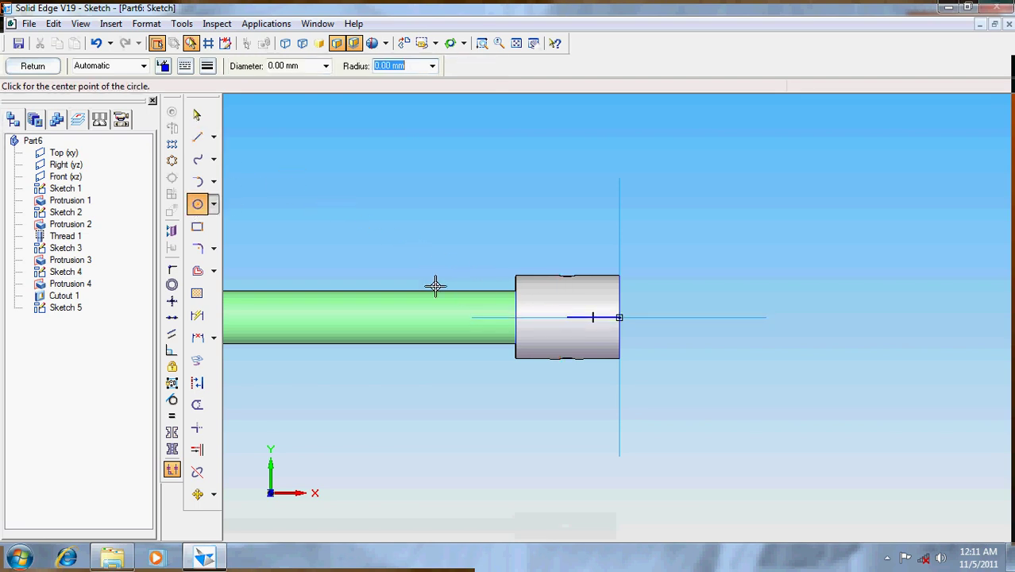
{"action": "type", "text": "6"}
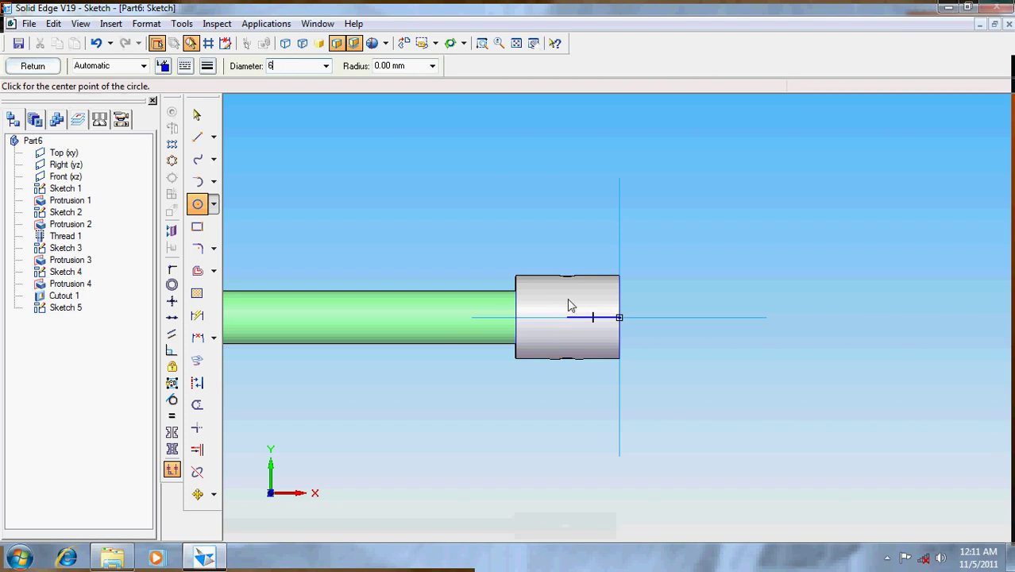
{"action": "key", "text": "Tab"}
{"action": "left_click", "coordinate": [567, 318]}
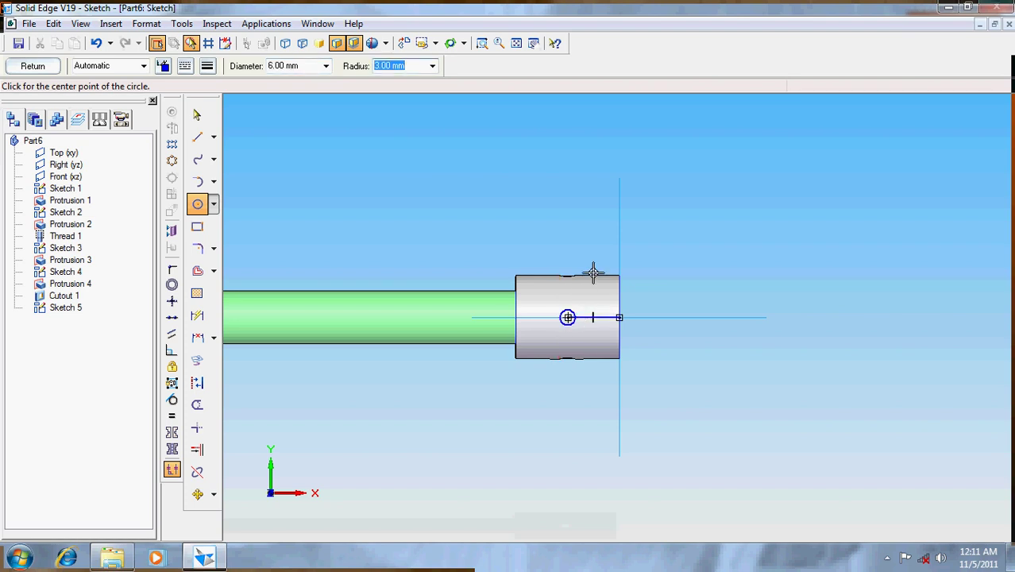
{"action": "left_click", "coordinate": [32, 66]}
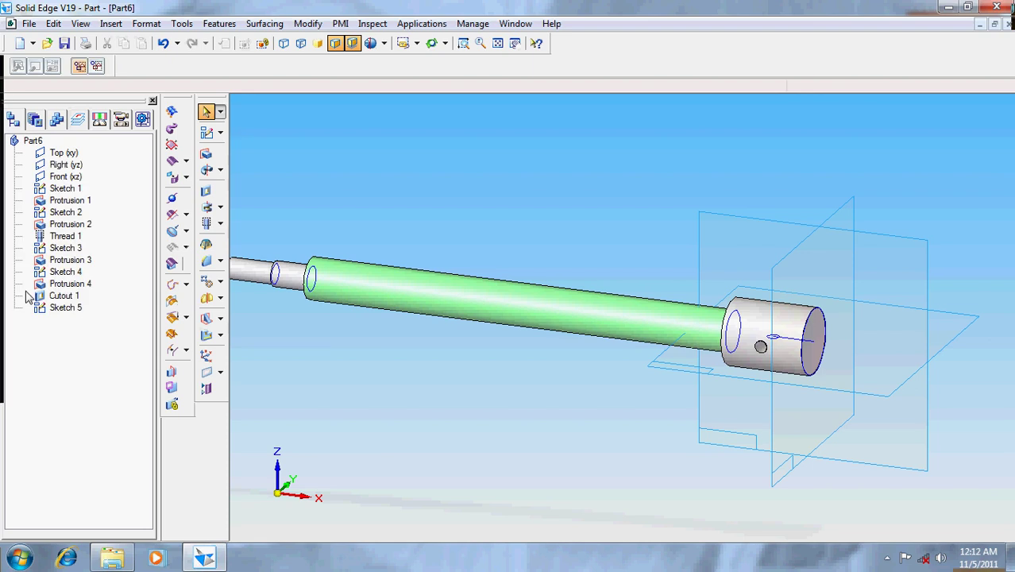
- Edit Sketch 5 to delete the construction line, leaving only the circle
{"action": "left_click", "coordinate": [50, 312]}
{"action": "right_click", "coordinate": [50, 316]}
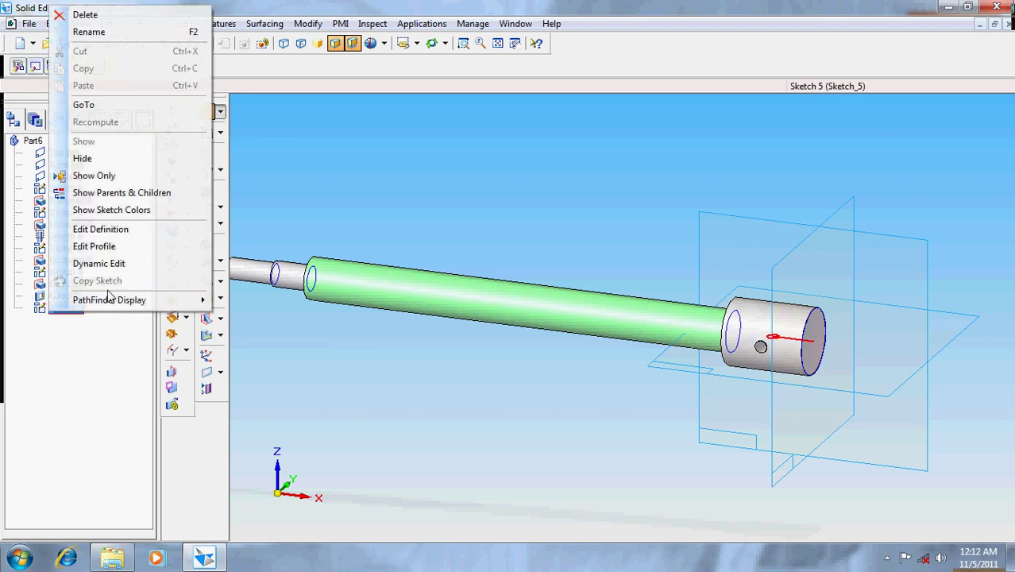
{"action": "left_click", "coordinate": [106, 246]}
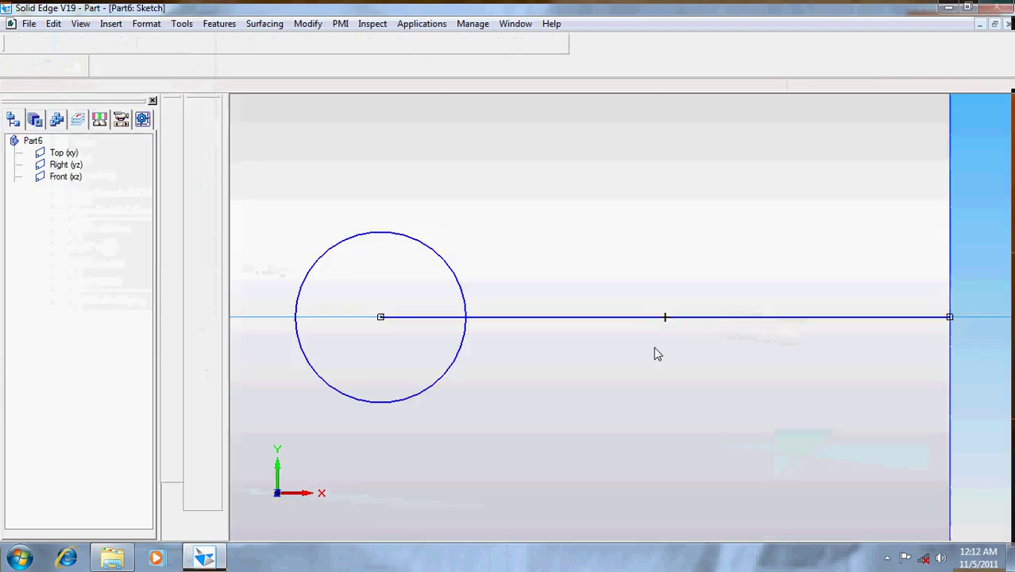
{"action": "left_click", "coordinate": [705, 319]}
{"action": "key", "text": "Delete"}
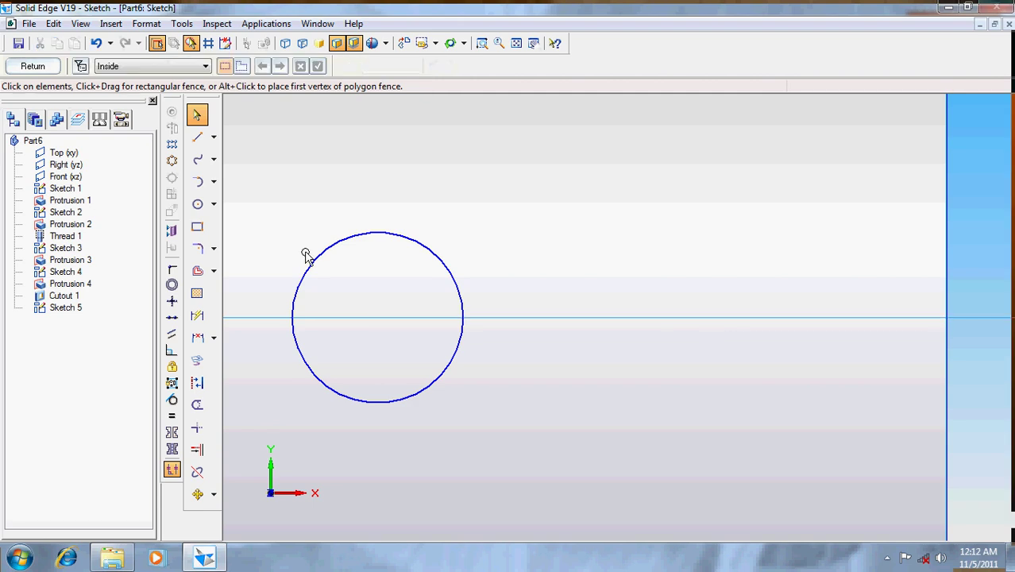
{"action": "left_click", "coordinate": [32, 66]}
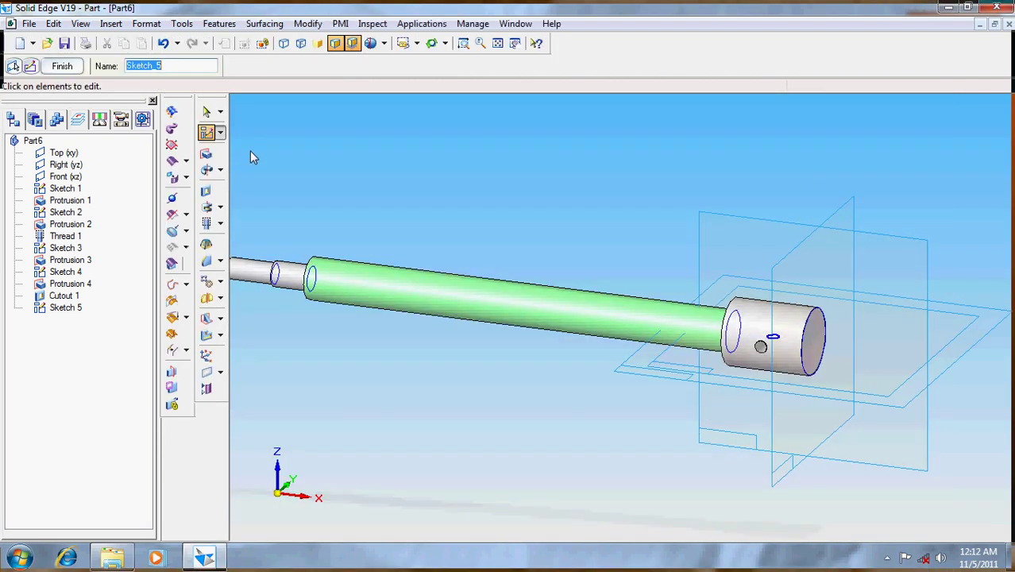
- Cut the Sketch 5 circle through the large cylinder as Cutout 2, then orbit to inspect
{"action": "left_click", "coordinate": [206, 190]}
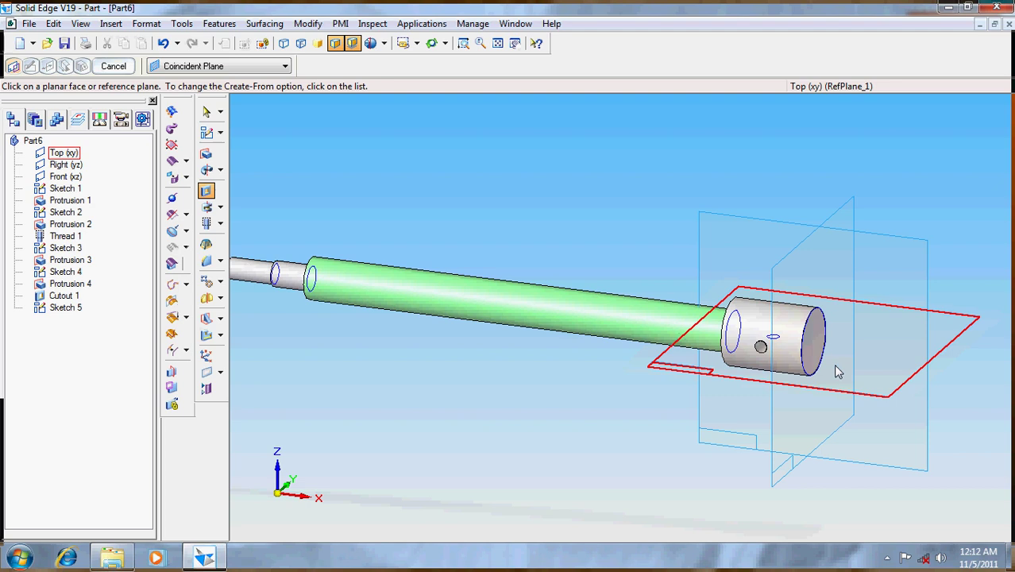
{"action": "left_click", "coordinate": [285, 66]}
{"action": "left_click", "coordinate": [238, 78]}
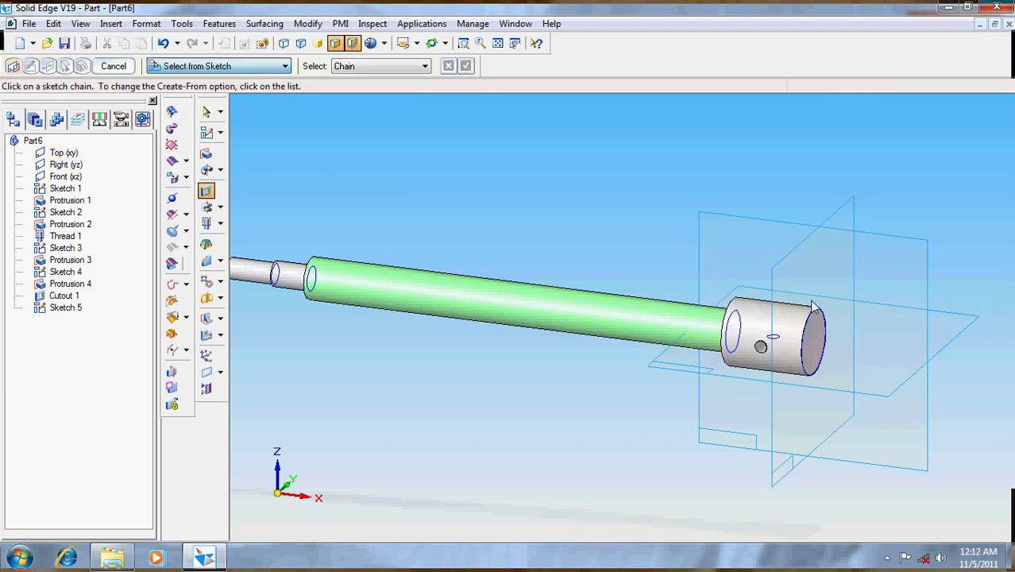
{"action": "left_click", "coordinate": [775, 340]}
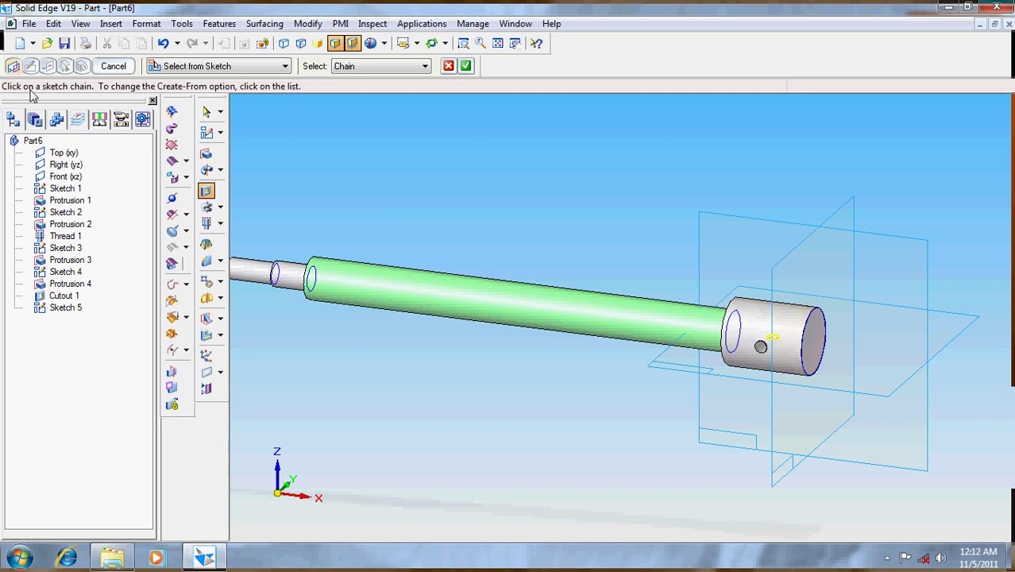
{"action": "left_click", "coordinate": [467, 66]}
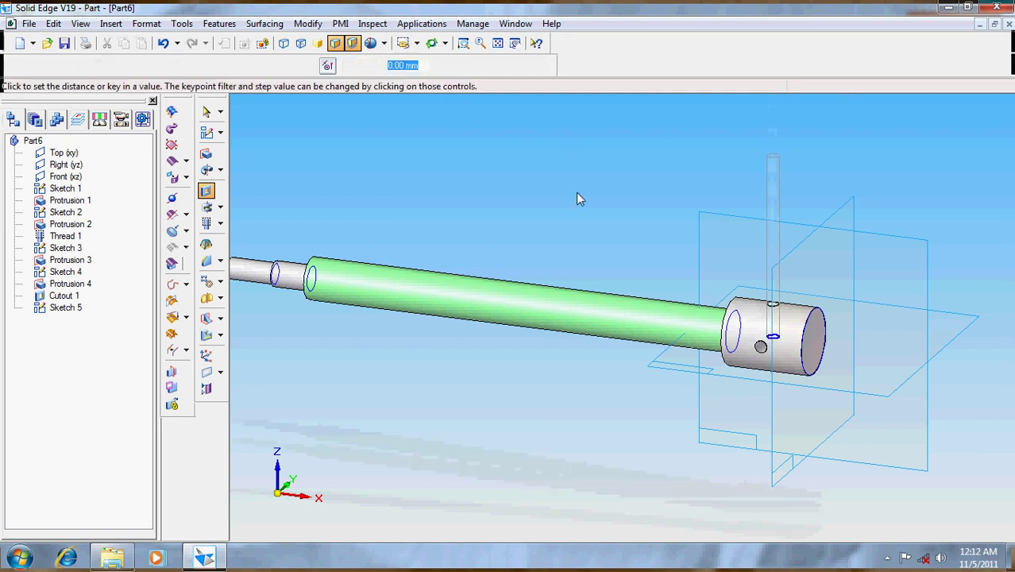
{"action": "left_click", "coordinate": [751, 421]}
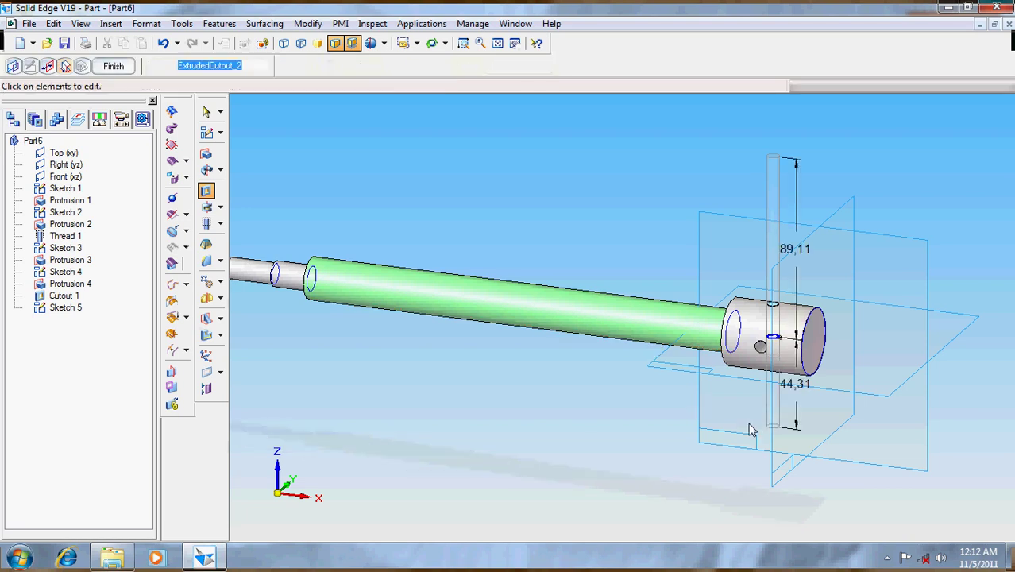
{"action": "left_click", "coordinate": [431, 42]}
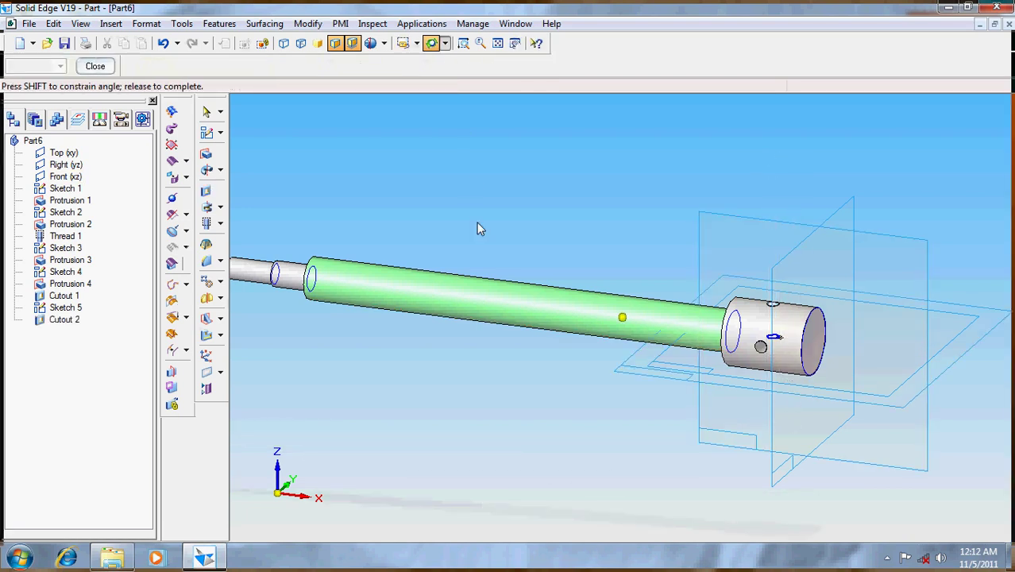
{"action": "left_click_drag", "start_coordinate": [476, 318], "coordinate": [503, 176]}
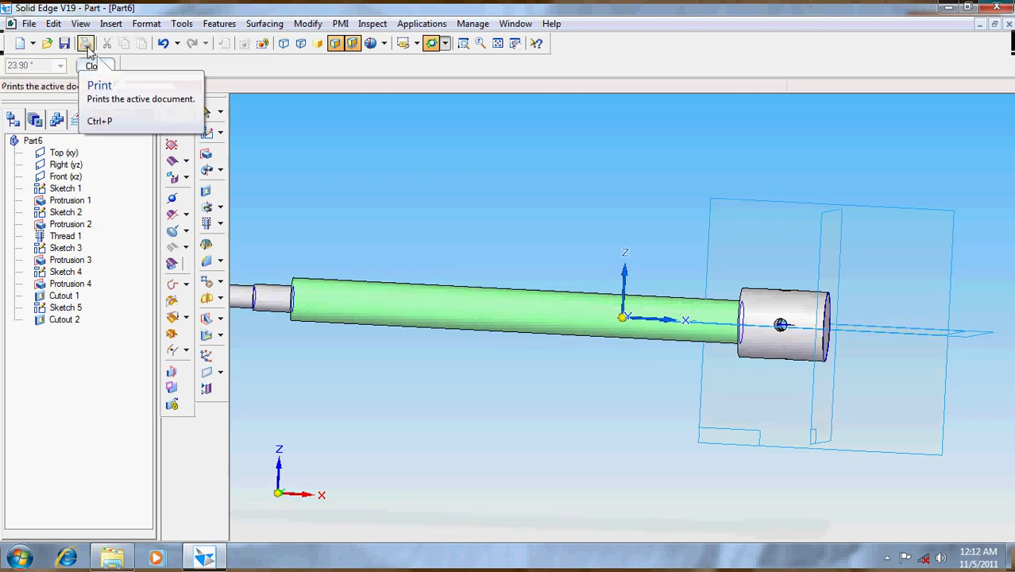